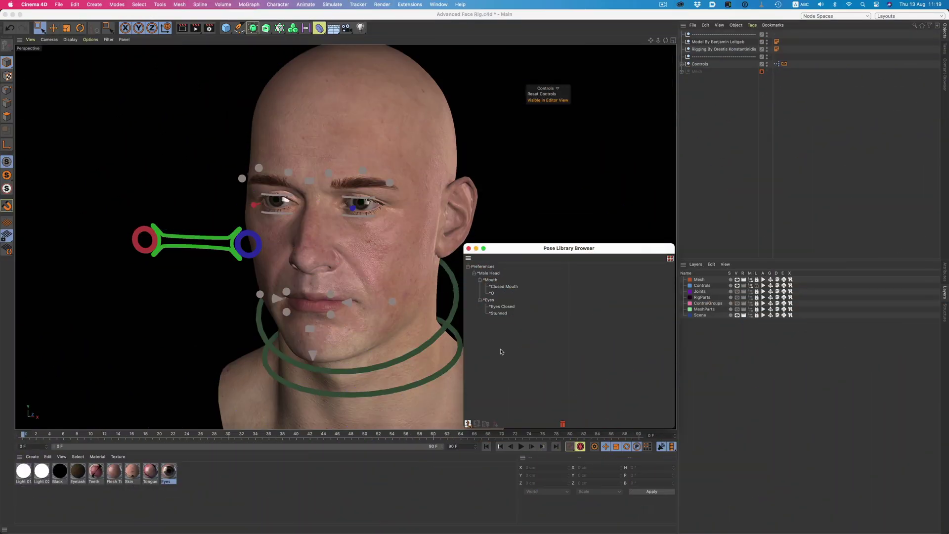
Preview the Stunned and O poses, clear the pose selection, then select a brow control
{"action": "left_click", "coordinate": [498, 313]}
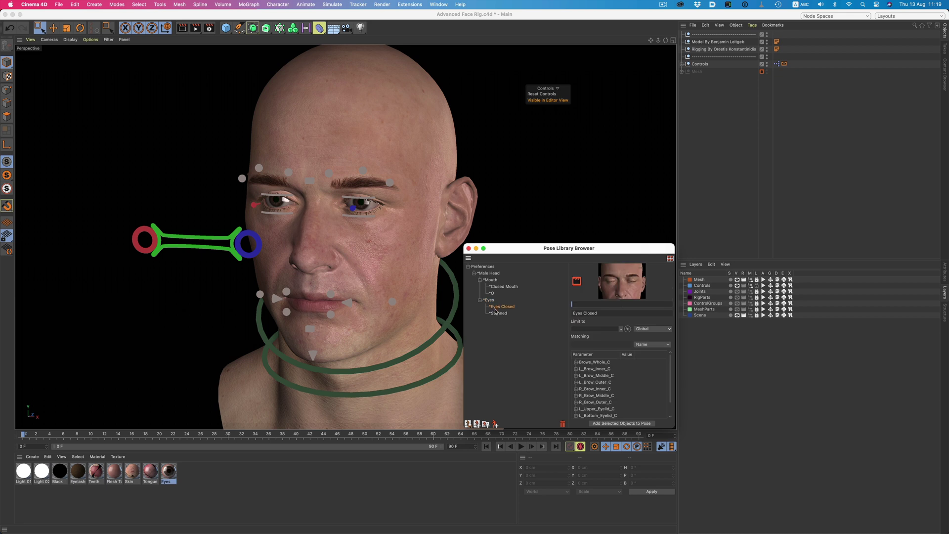
{"action": "left_click", "coordinate": [497, 287]}
{"action": "left_click", "coordinate": [492, 293]}
{"action": "left_click", "coordinate": [505, 364]}
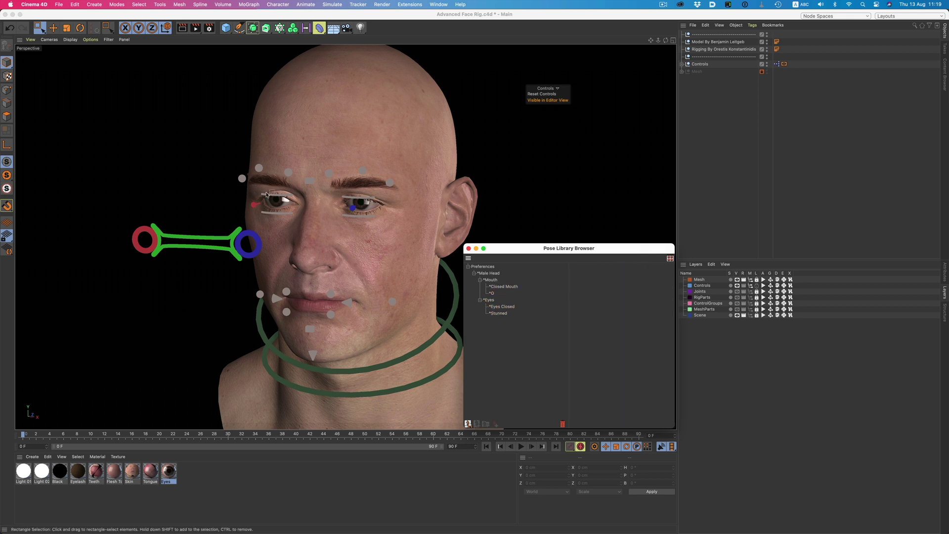
{"action": "left_click", "coordinate": [243, 181]}
Lower the eyelids to a half-closed frown and select all brow and eyelid controls
{"action": "left_click_drag", "start_coordinate": [250, 153], "coordinate": [408, 187]}
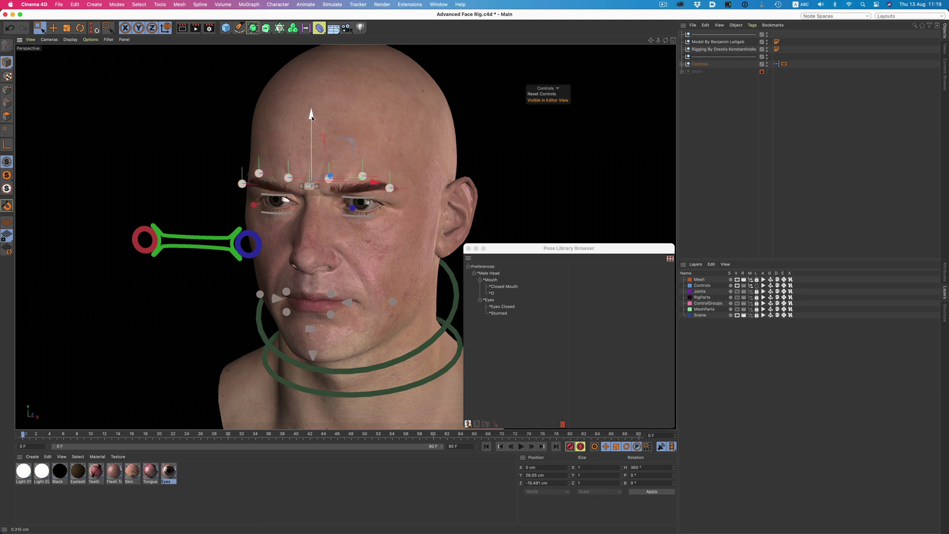
{"action": "left_click", "coordinate": [372, 200]}
{"action": "left_click_drag", "start_coordinate": [372, 200], "coordinate": [314, 144]}
{"action": "left_click_drag", "start_coordinate": [233, 149], "coordinate": [398, 227]}
Add a new pose under the Eyes group named 'Angry'
{"action": "left_click", "coordinate": [489, 300]}
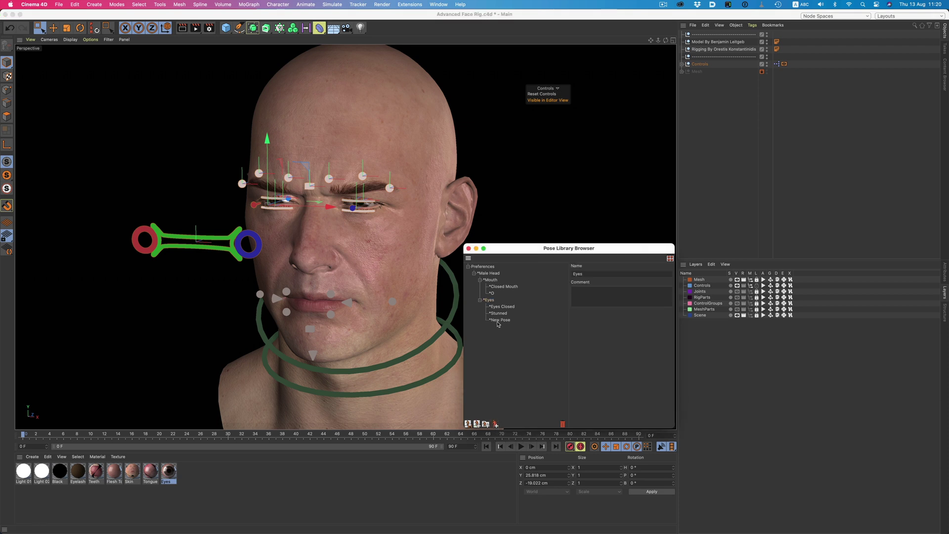
{"action": "double_click", "coordinate": [498, 321]}
{"action": "type", "text": "Angry"}
{"action": "key", "text": "Return"}
Capture the Angry thumbnail, reset the face to neutral, and switch to Thumbnail View
{"action": "left_click", "coordinate": [518, 196]}
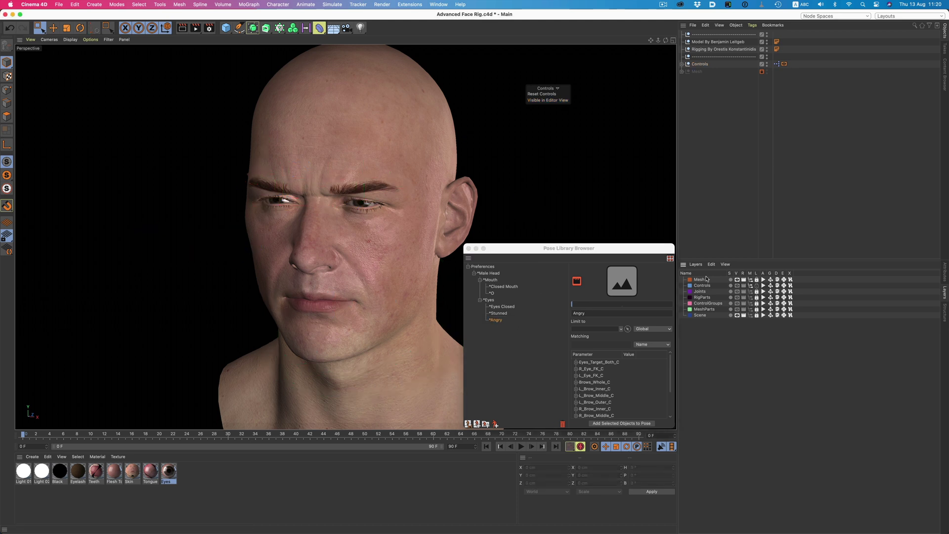
{"action": "scroll", "coordinate": [355, 181], "scroll_direction": "up", "scroll_amount": 2}
{"action": "scroll", "coordinate": [358, 179], "scroll_direction": "up", "scroll_amount": 4}
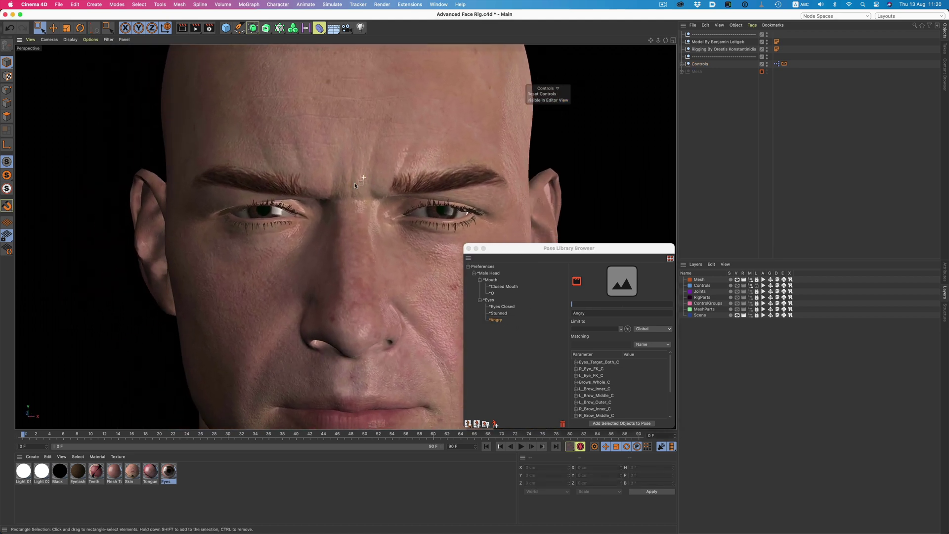
{"action": "left_click", "coordinate": [578, 282]}
{"action": "left_click", "coordinate": [577, 283]}
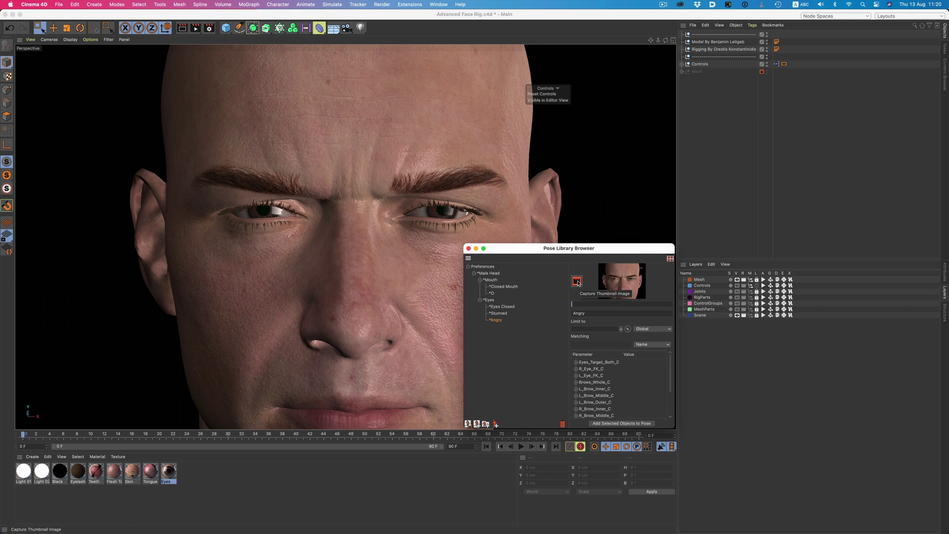
{"action": "left_click", "coordinate": [546, 94]}
{"action": "left_click", "coordinate": [671, 258]}
Close the Pose Library Browser and dock the resized thumbnail panel beside the viewport
{"action": "left_click", "coordinate": [469, 248]}
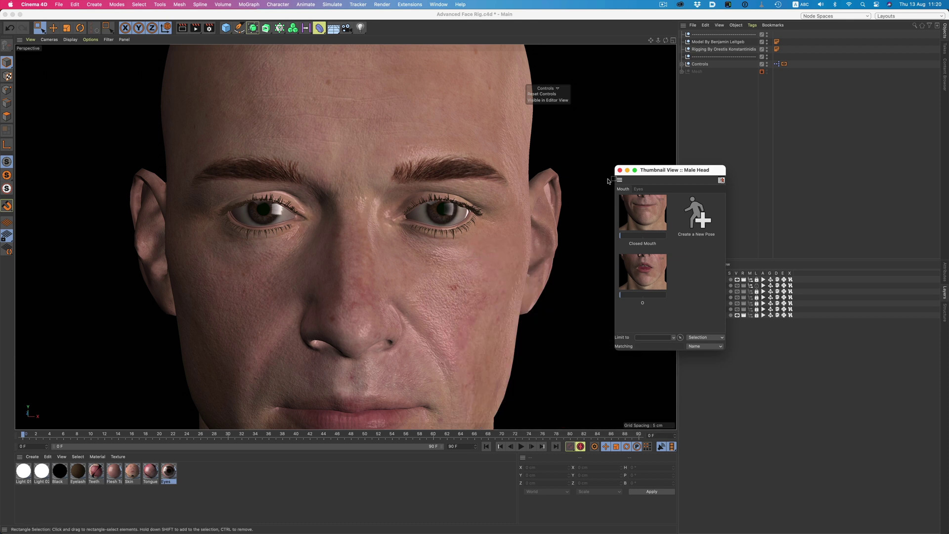
{"action": "left_click_drag", "start_coordinate": [674, 120], "coordinate": [674, 120]}
{"action": "left_click_drag", "start_coordinate": [348, 166], "coordinate": [486, 184]}
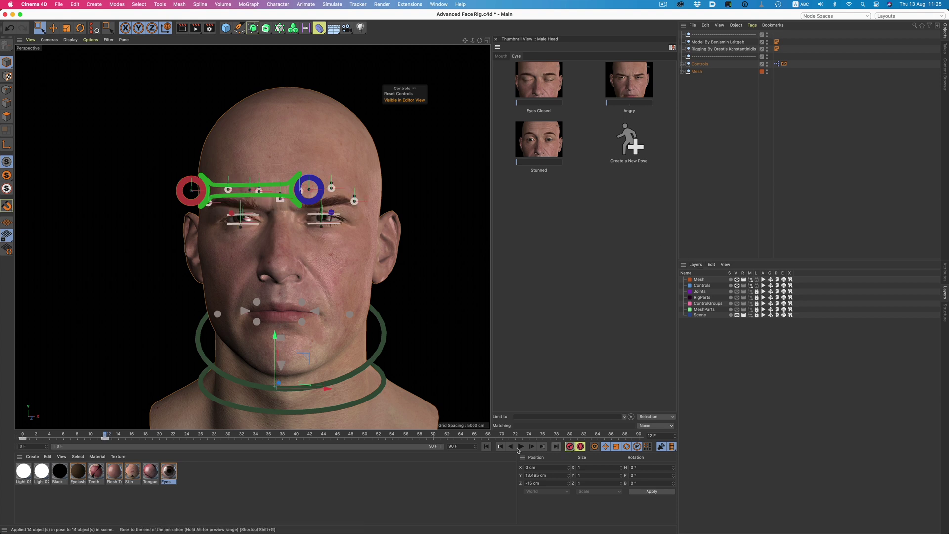
Return to frame 0, deselect the rig, and scrub to frame 18 to watch the frown
{"action": "key", "text": "shift+f"}
{"action": "left_click", "coordinate": [159, 294]}
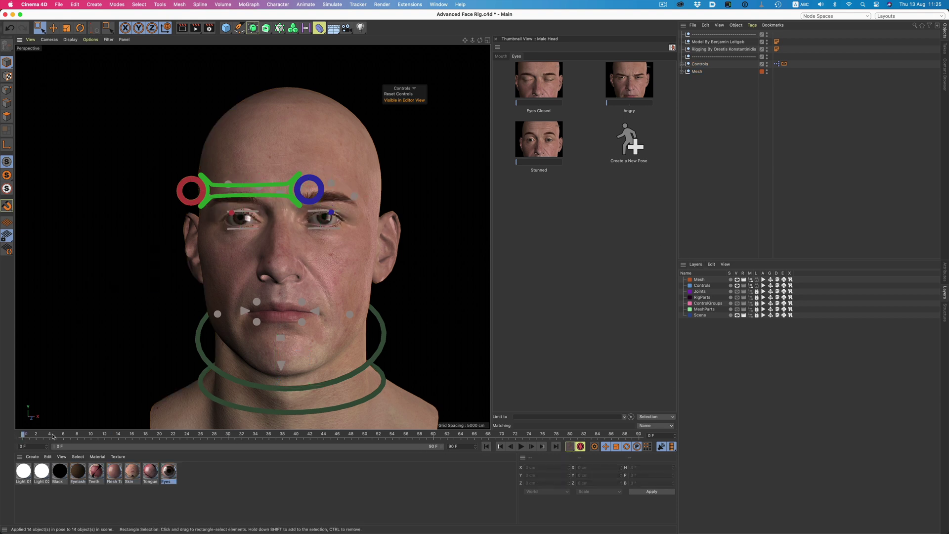
{"action": "left_click_drag", "start_coordinate": [23, 434], "coordinate": [147, 438]}
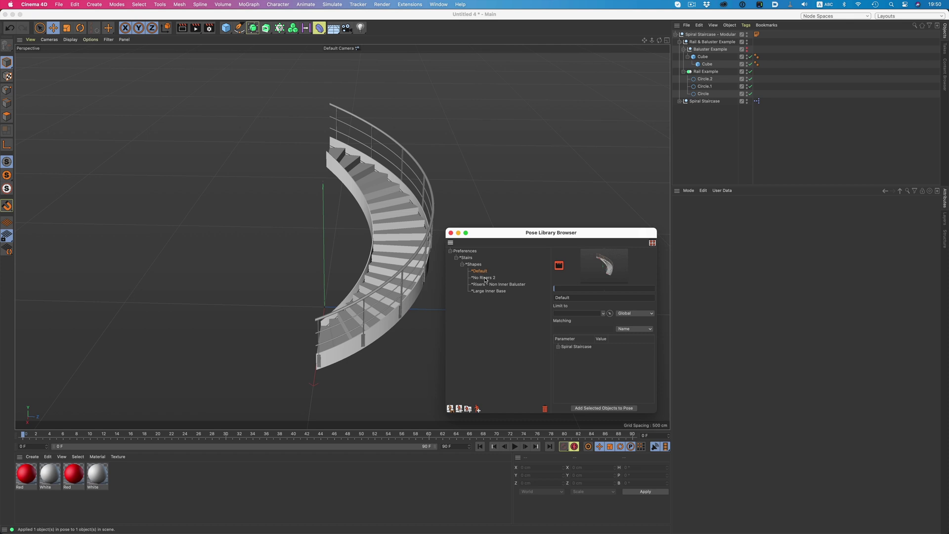
Apply No Risers 2, Risers - Non Inner Baluster, Large Inner Base, then Default to the staircase
{"action": "left_click", "coordinate": [486, 278]}
{"action": "left_click", "coordinate": [604, 268]}
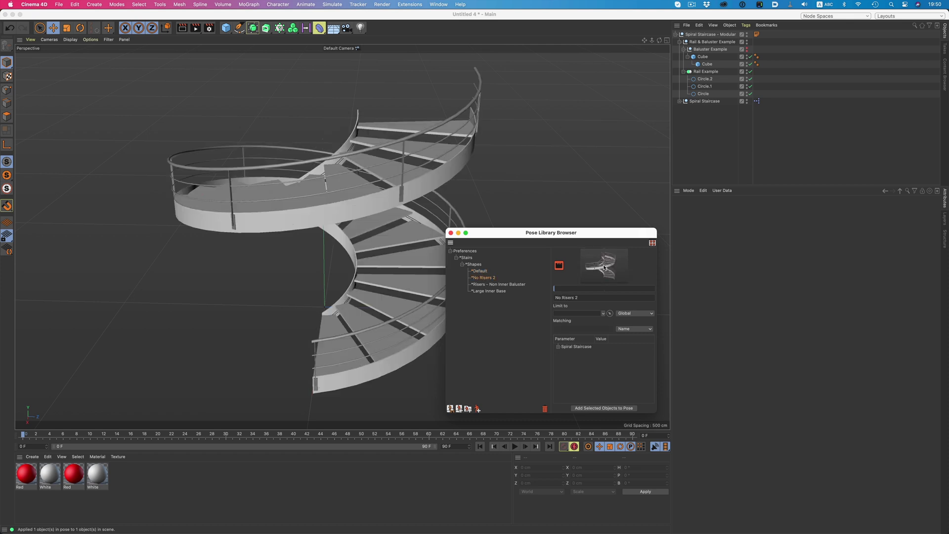
{"action": "left_click", "coordinate": [510, 286]}
{"action": "left_click", "coordinate": [602, 266]}
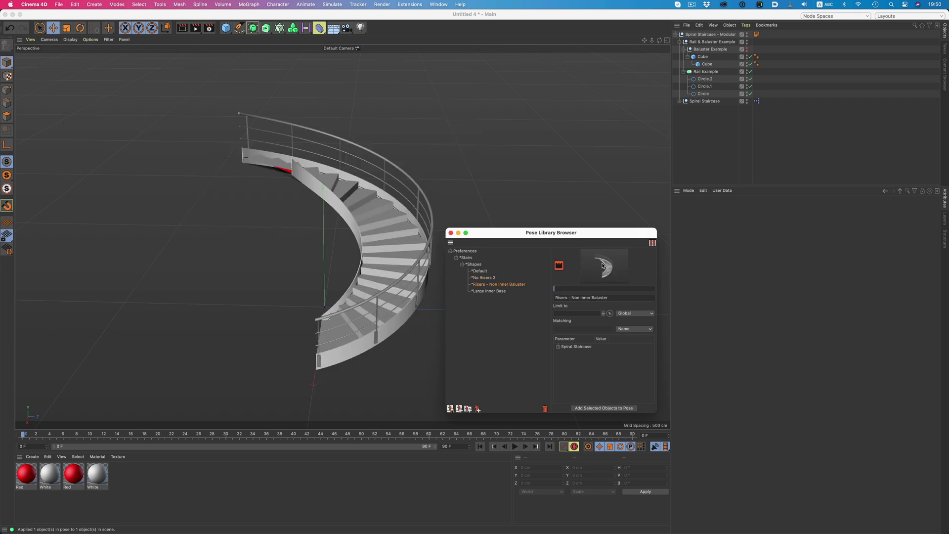
{"action": "left_click", "coordinate": [491, 291]}
{"action": "left_click", "coordinate": [606, 269]}
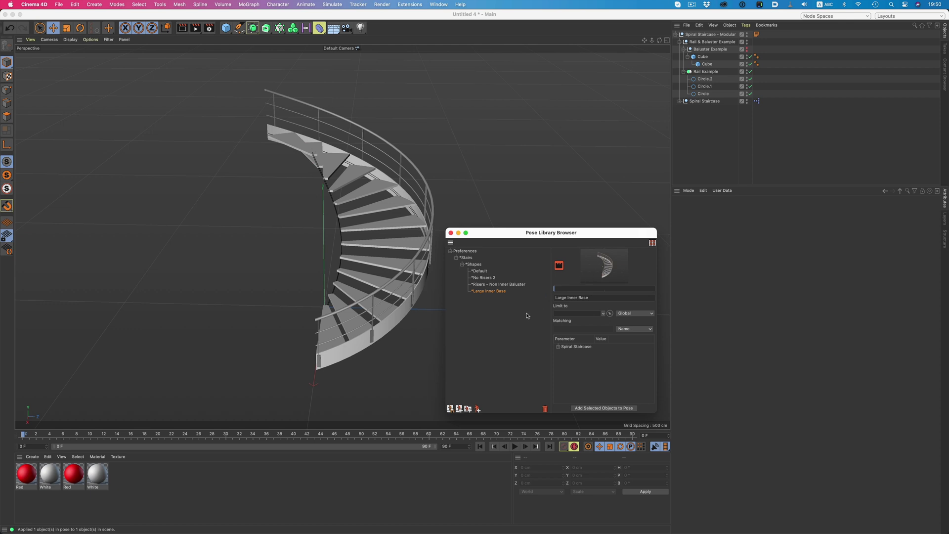
{"action": "left_click", "coordinate": [482, 273]}
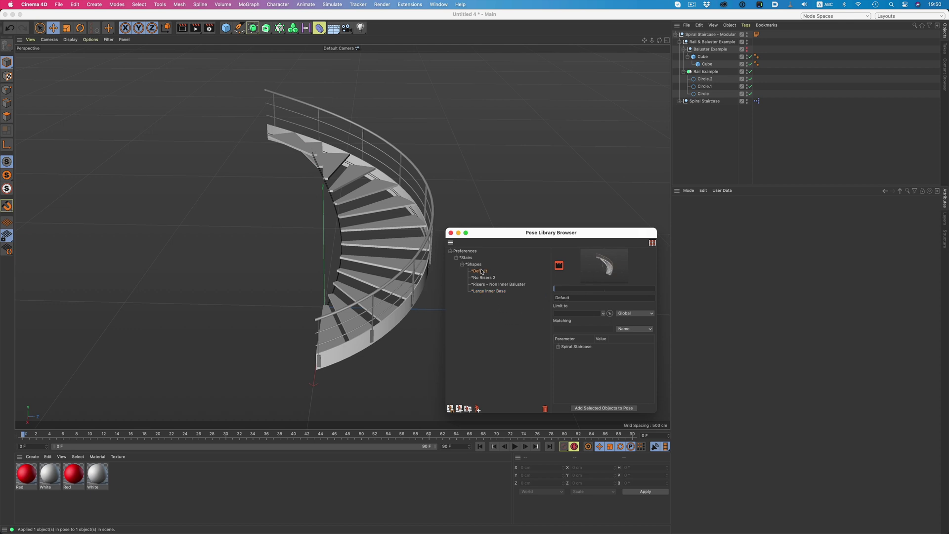
{"action": "left_click", "coordinate": [602, 269]}
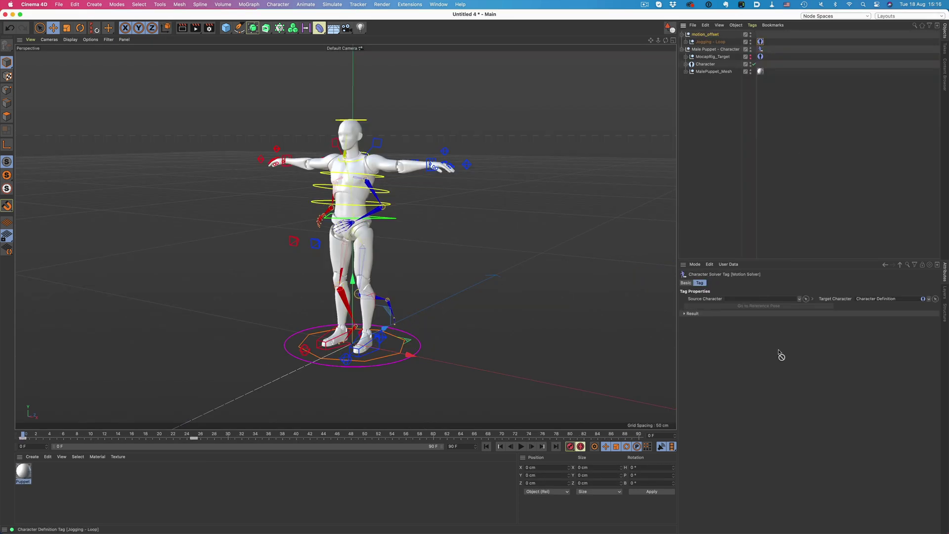
Set Jogging - Loop as the motion source for the puppet, then the VACBOT robot, playing each
{"action": "left_click_drag", "start_coordinate": [768, 300], "coordinate": [762, 298]}
{"action": "left_click", "coordinate": [522, 447]}
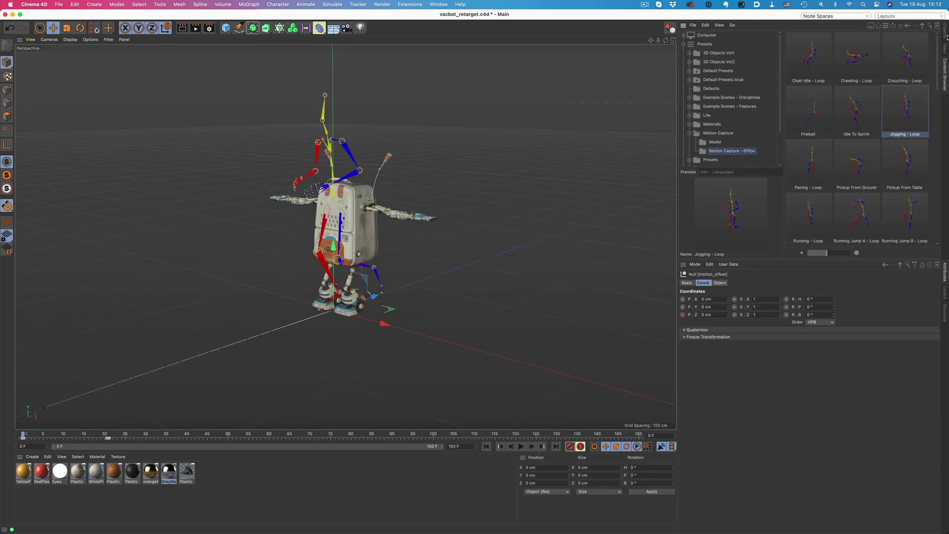
{"action": "left_click", "coordinate": [945, 34]}
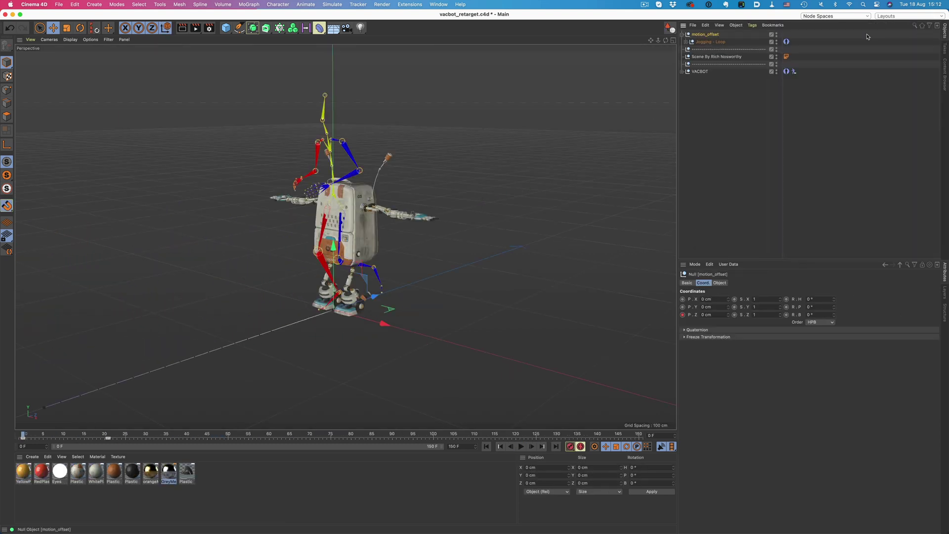
{"action": "left_click", "coordinate": [794, 72]}
{"action": "left_click_drag", "start_coordinate": [788, 266], "coordinate": [761, 299]}
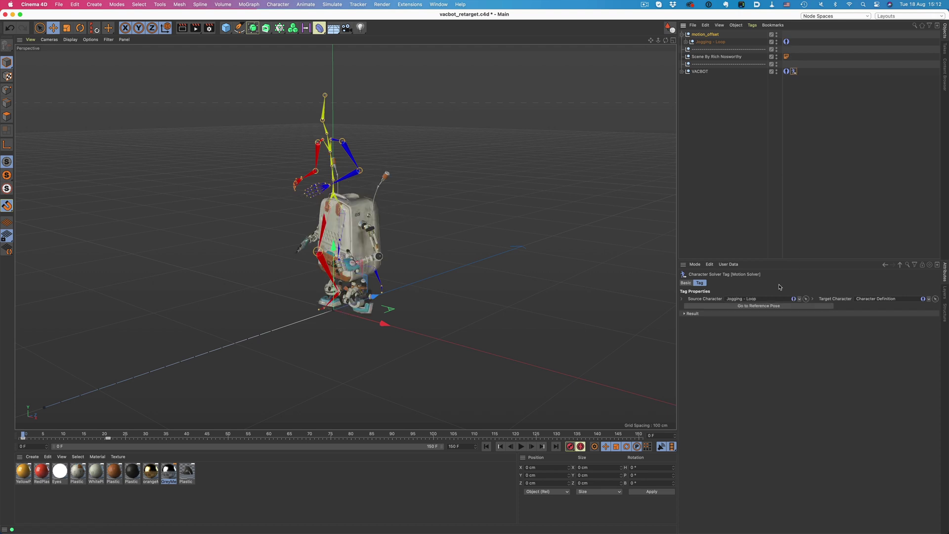
{"action": "left_click", "coordinate": [522, 447]}
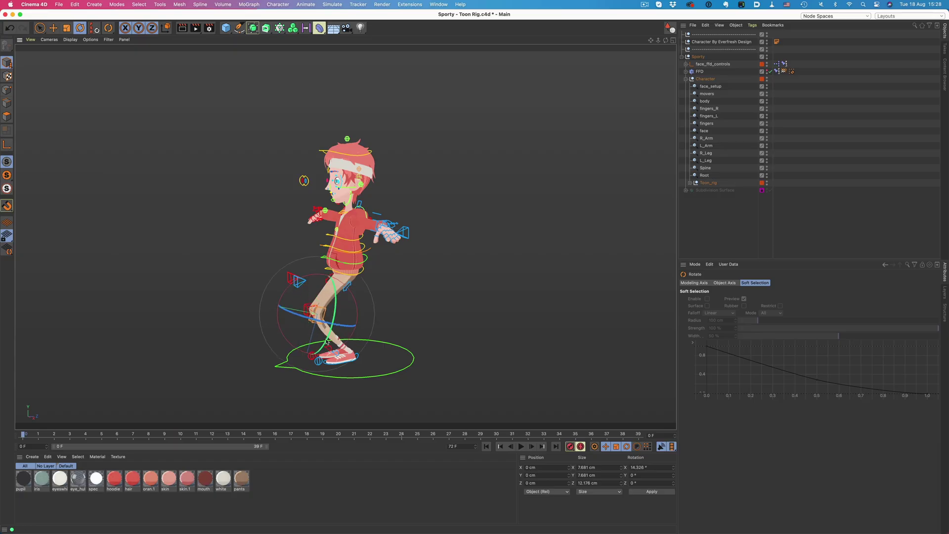
Scale up the right wrist controller to about 234% and enlarge the left hand too
{"action": "key", "text": "t"}
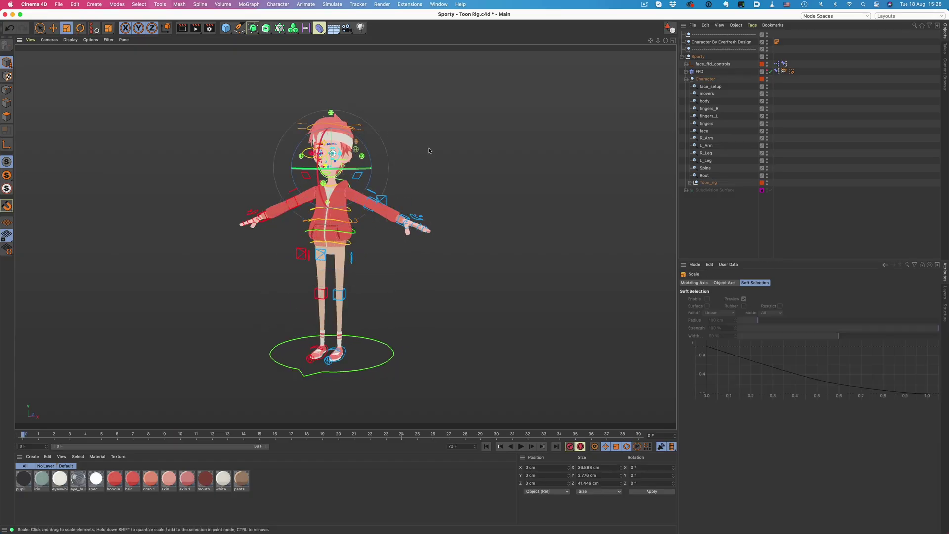
{"action": "scroll", "coordinate": [440, 164], "scroll_direction": "up", "scroll_amount": 3}
{"action": "scroll", "coordinate": [440, 164], "scroll_direction": "down", "scroll_amount": 3}
{"action": "left_click", "coordinate": [438, 242]}
{"action": "left_click_drag", "start_coordinate": [499, 96], "coordinate": [578, 317]}
{"action": "left_click", "coordinate": [232, 232]}
{"action": "left_click_drag", "start_coordinate": [201, 255], "coordinate": [485, 233]}
Move the Face Mains controls right and down, deselect, then select the Mouth controller
{"action": "key", "text": "e"}
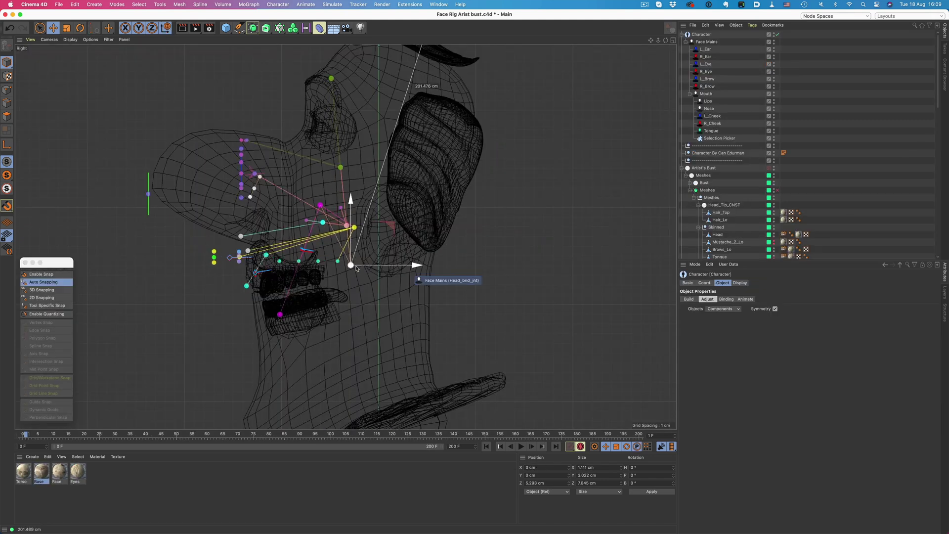
{"action": "mouse_move", "coordinate": [356, 269]}
{"action": "left_mouse_down"}
{"action": "mouse_move", "coordinate": [370, 264]}
{"action": "mouse_move", "coordinate": [362, 275]}
{"action": "left_mouse_up"}
{"action": "key", "text": "ctrl+shift+a"}
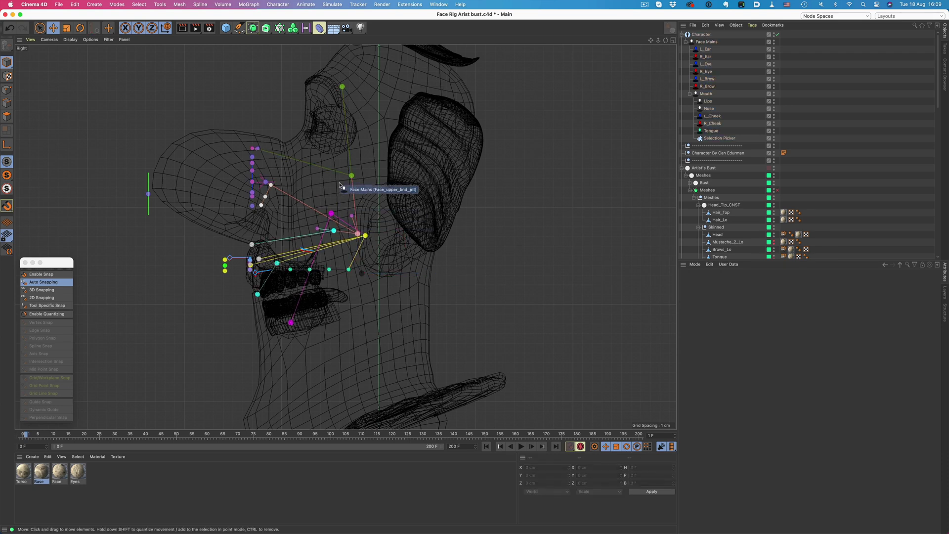
{"action": "scroll", "coordinate": [343, 257], "scroll_direction": "up", "scroll_amount": 3}
{"action": "left_click", "coordinate": [387, 224]}
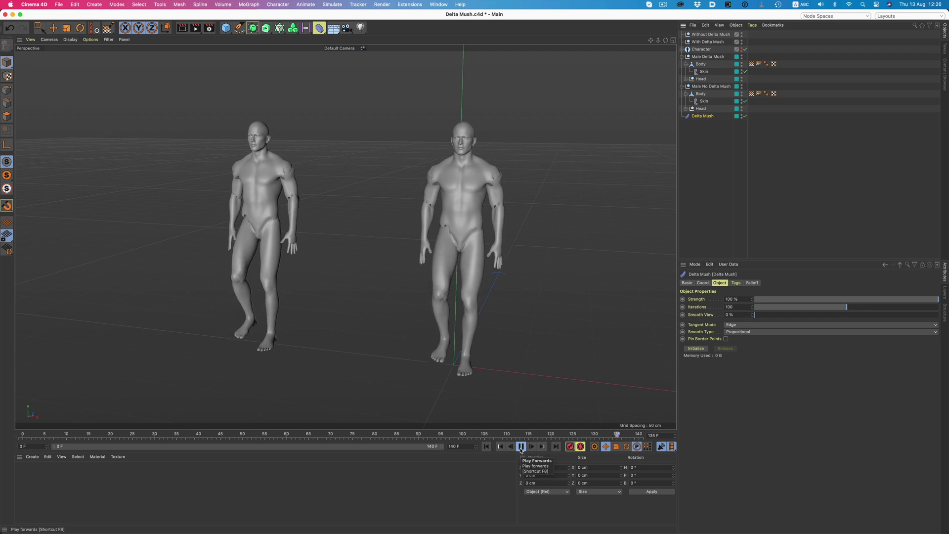
Stop at frame 41, inspect Body weights, place Delta Mush under Body below Skin, and replay
{"action": "left_click", "coordinate": [521, 448]}
{"action": "double_click", "coordinate": [759, 65]}
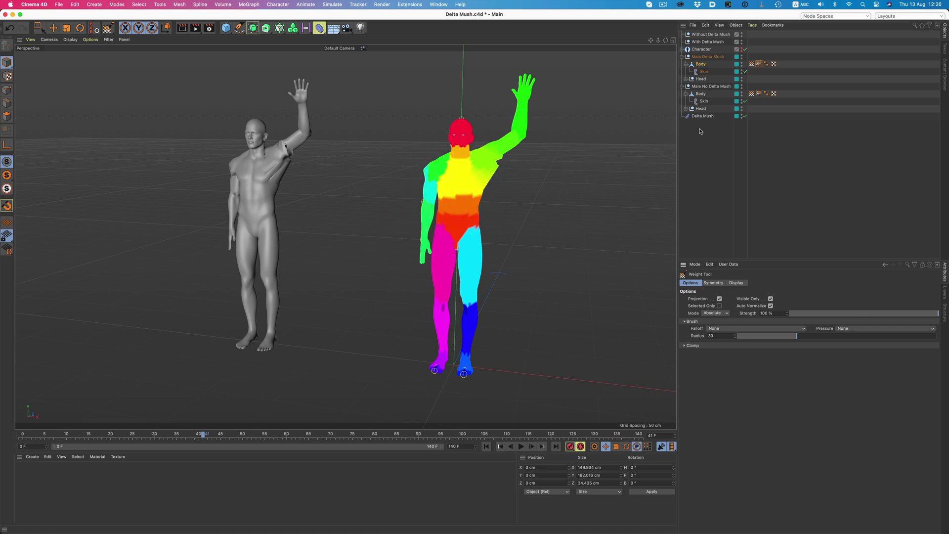
{"action": "left_click", "coordinate": [708, 158]}
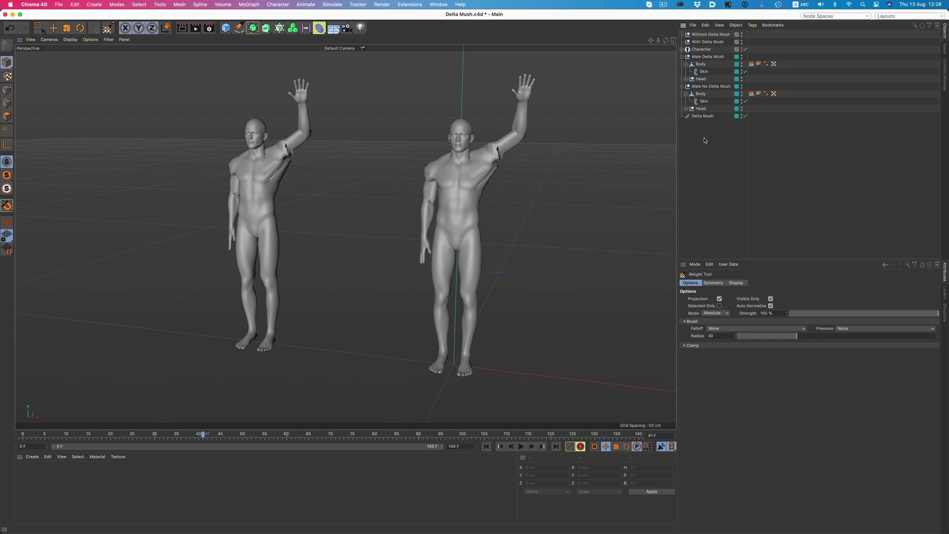
{"action": "left_click_drag", "start_coordinate": [705, 117], "coordinate": [704, 77]}
{"action": "left_click", "coordinate": [521, 446]}
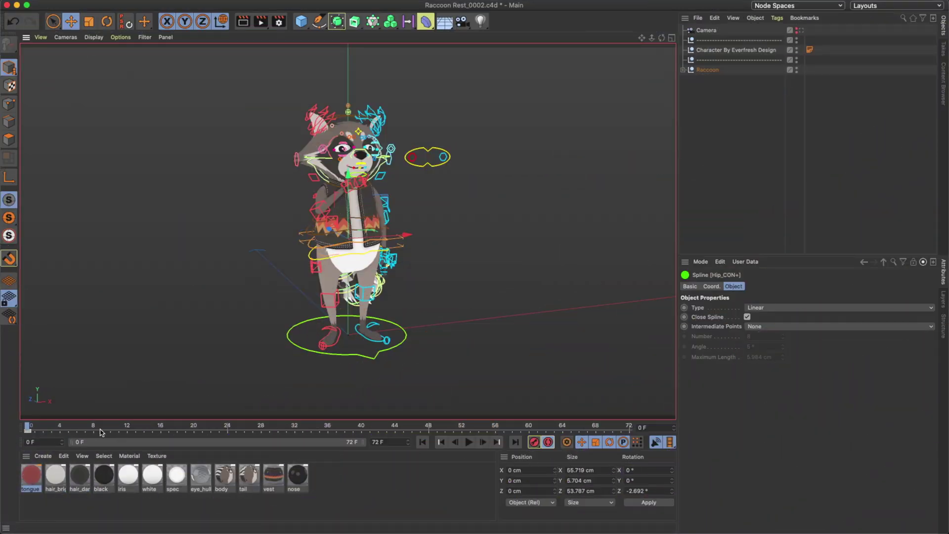
Jump the raccoon animation to frame 40
{"action": "left_click", "coordinate": [359, 431]}
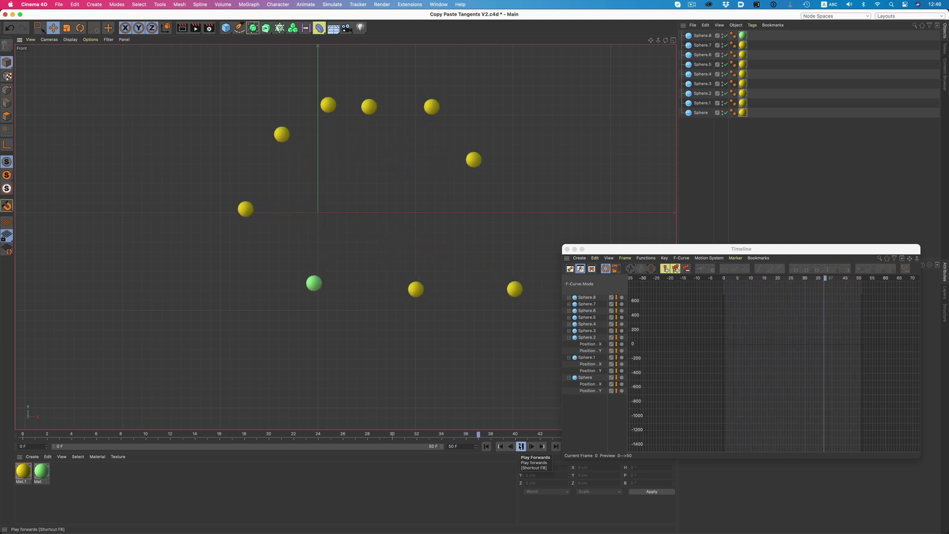
Stop playback and copy the ease of Sphere.8's position curves
{"action": "left_click", "coordinate": [485, 446]}
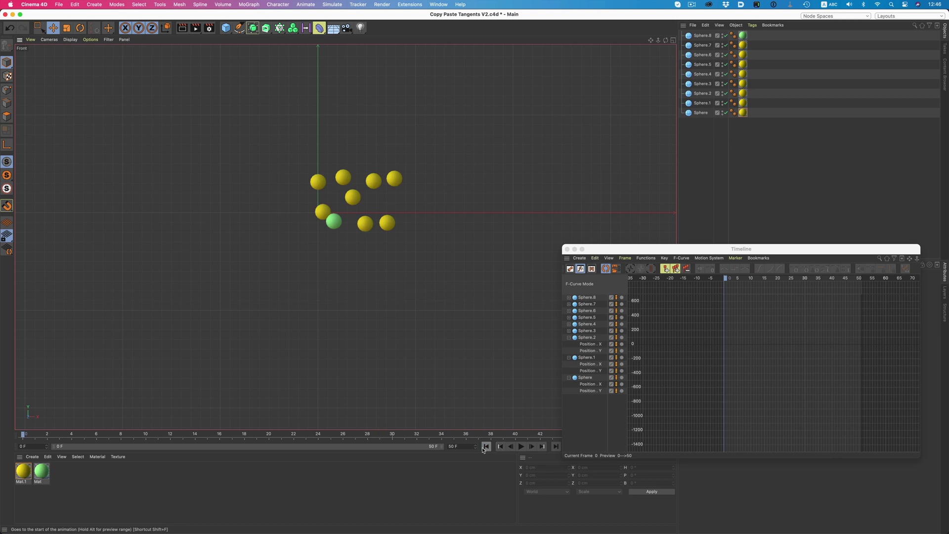
{"action": "left_click", "coordinate": [584, 298]}
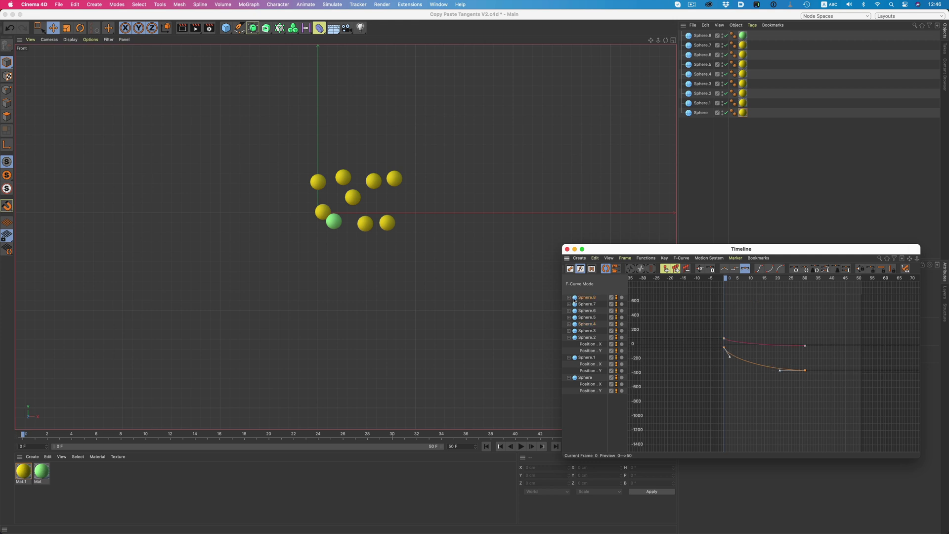
{"action": "left_click", "coordinate": [595, 259]}
{"action": "left_click", "coordinate": [617, 329]}
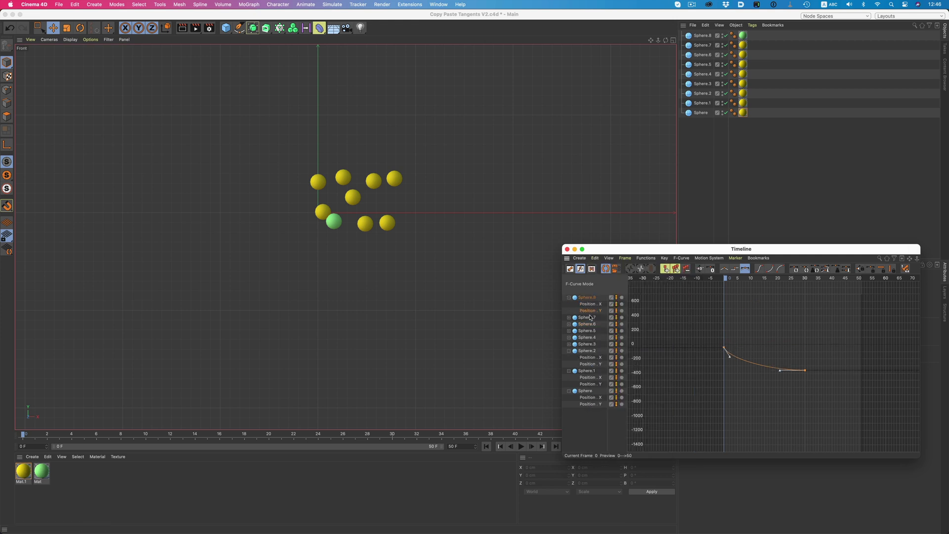
Paste that ease onto the remaining spheres' tracks and play the animation
{"action": "left_click", "coordinate": [588, 392], "text": "shift"}
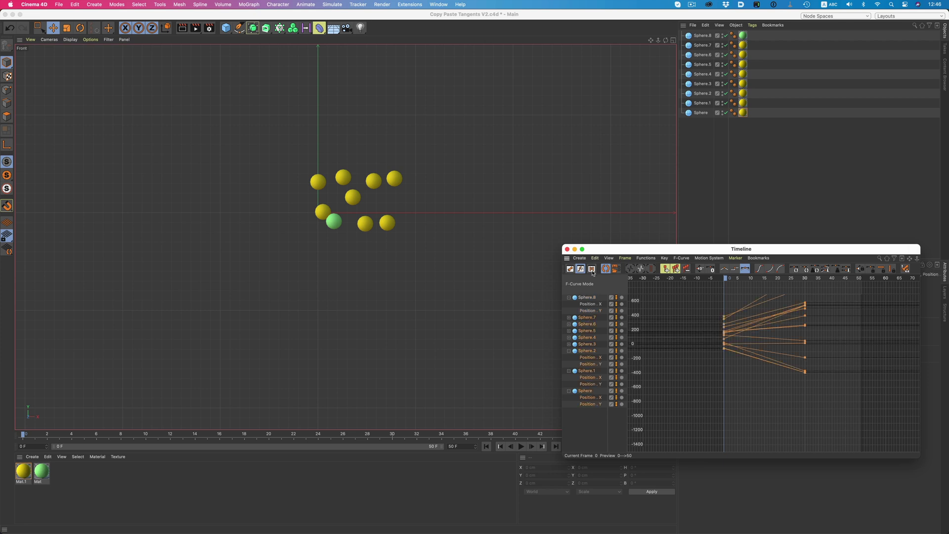
{"action": "left_click", "coordinate": [595, 259]}
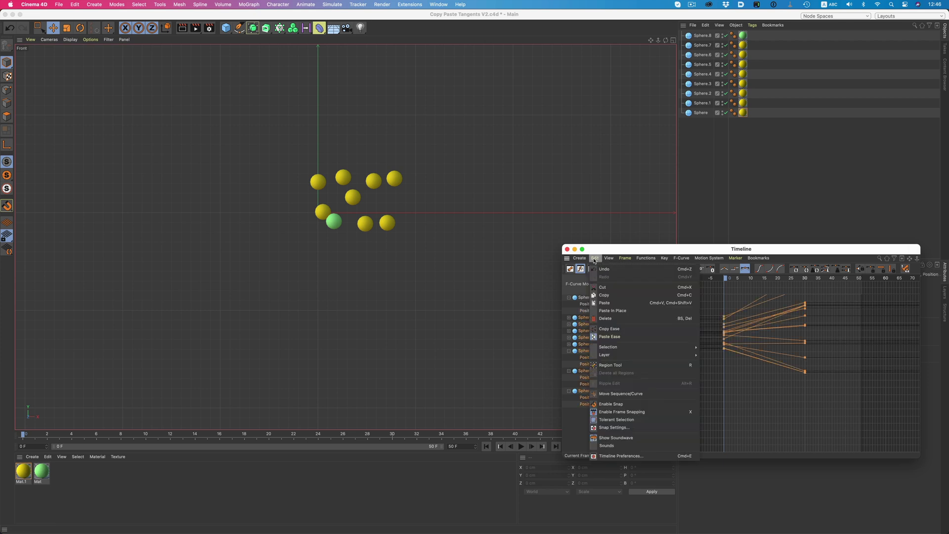
{"action": "left_click", "coordinate": [610, 337]}
{"action": "left_click", "coordinate": [487, 448]}
{"action": "left_click", "coordinate": [521, 446]}
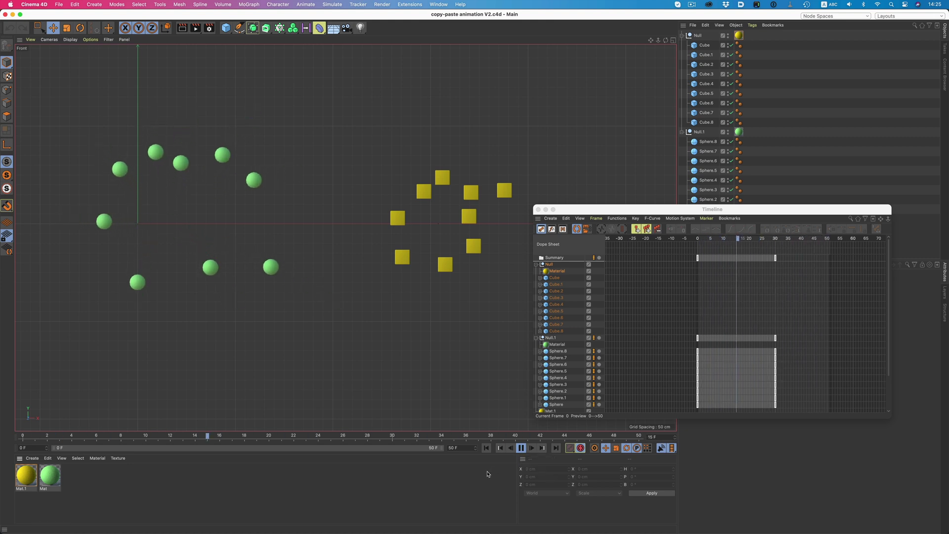
Copy the Null.1 sphere keys, paste them onto the Null cube tracks, and play
{"action": "left_click", "coordinate": [522, 449]}
{"action": "left_click", "coordinate": [553, 352]}
{"action": "right_click", "coordinate": [559, 400]}
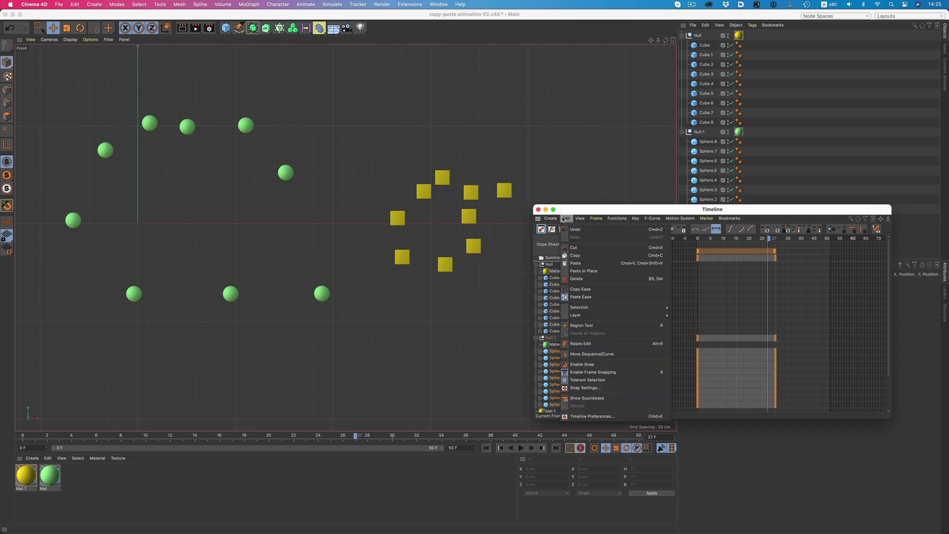
{"action": "left_click", "coordinate": [579, 256]}
{"action": "right_click", "coordinate": [556, 335]}
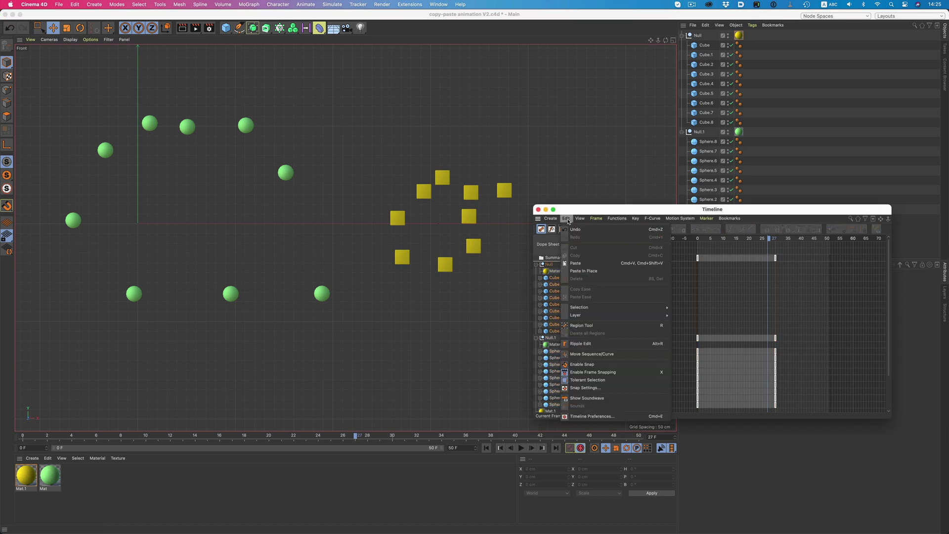
{"action": "left_click", "coordinate": [579, 270]}
{"action": "left_click", "coordinate": [522, 449]}
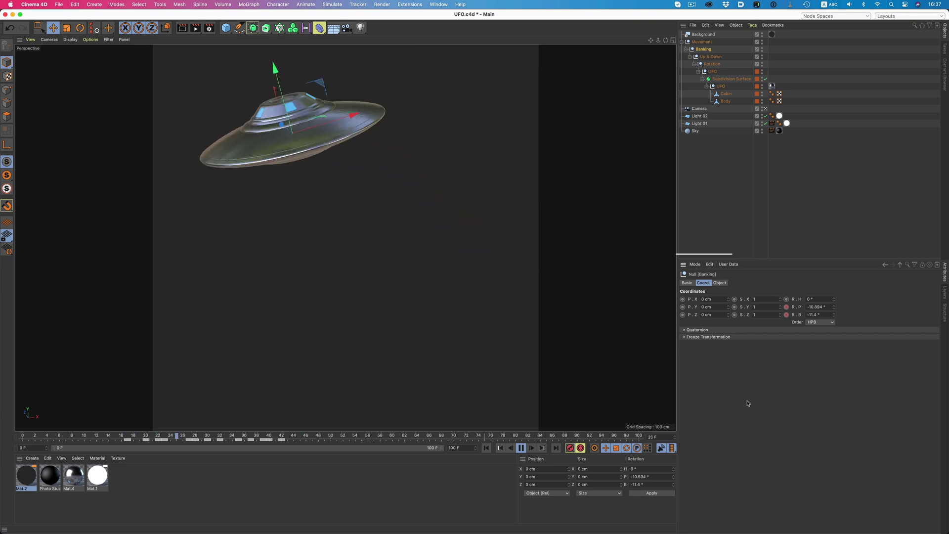
Show only the Banking null's animated parameters, then filter timeline tracks by 'P' and clear it
{"action": "left_click", "coordinate": [915, 267]}
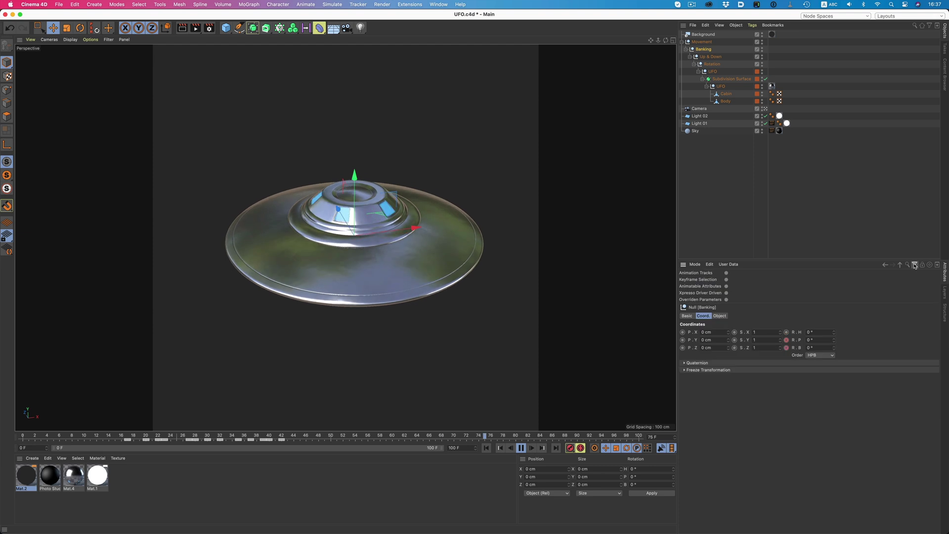
{"action": "left_click", "coordinate": [726, 274]}
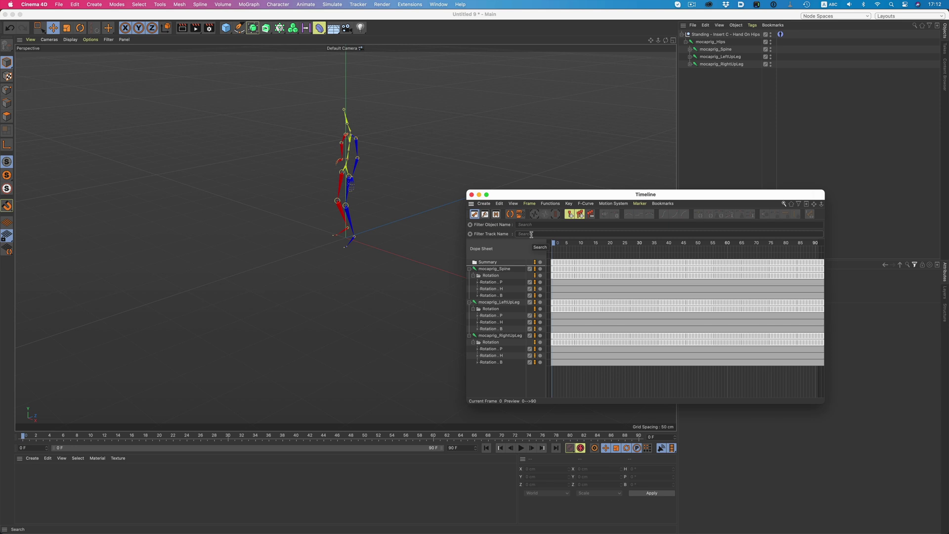
{"action": "type", "text": "P"}
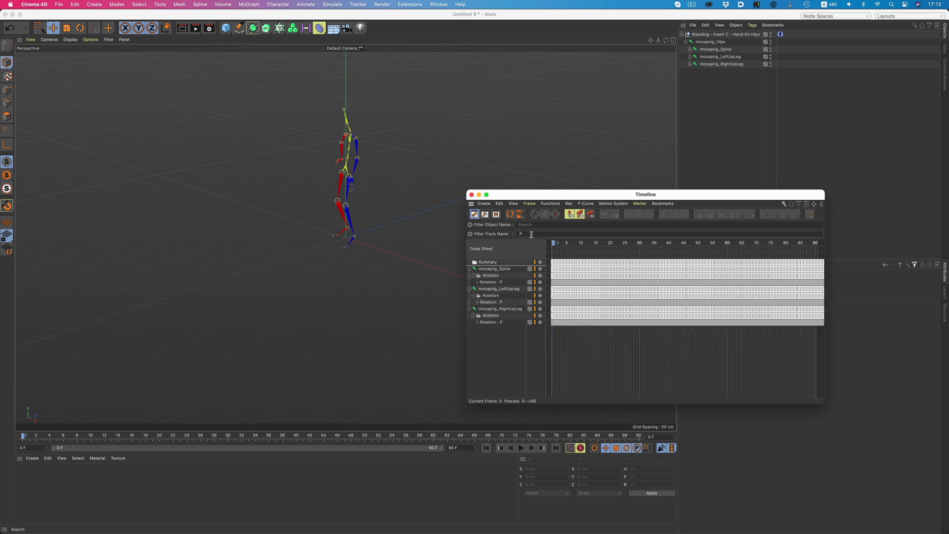
{"action": "key", "text": "BackSpace"}
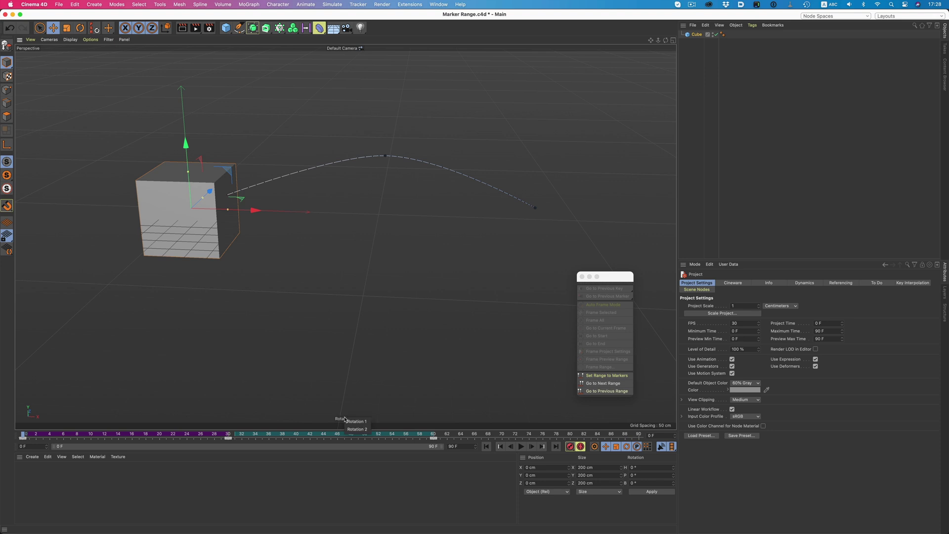
{"action": "left_click", "coordinate": [352, 430]}
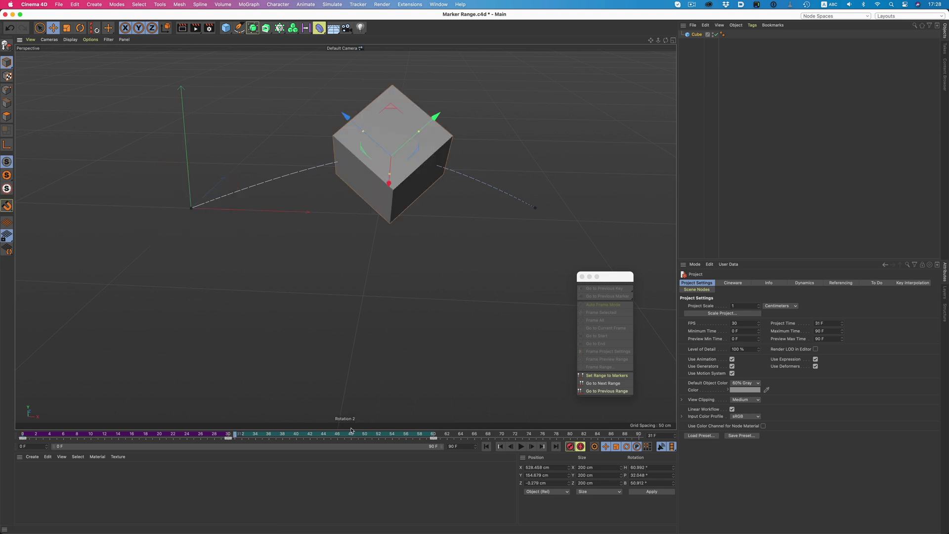
{"action": "left_click", "coordinate": [356, 424]}
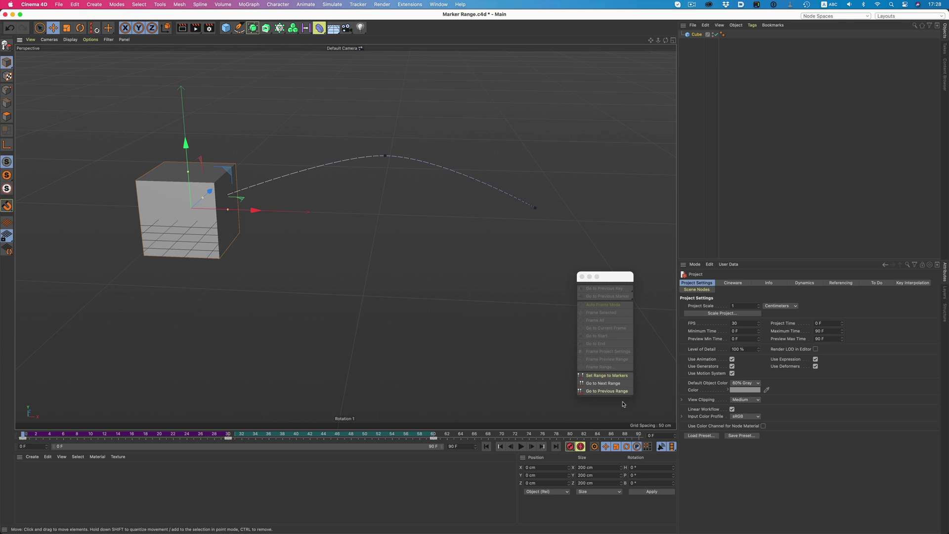
{"action": "left_click", "coordinate": [616, 384]}
{"action": "left_click", "coordinate": [617, 384]}
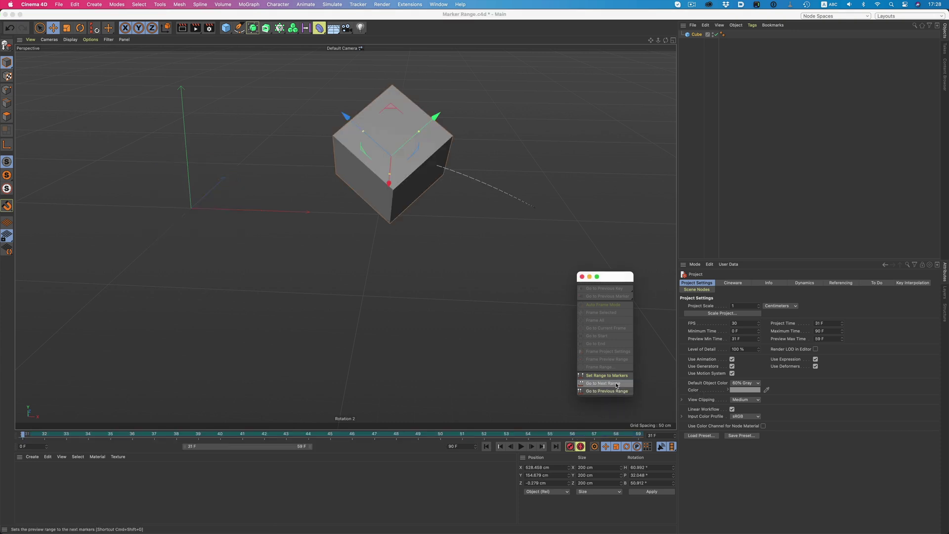
{"action": "left_click", "coordinate": [616, 383]}
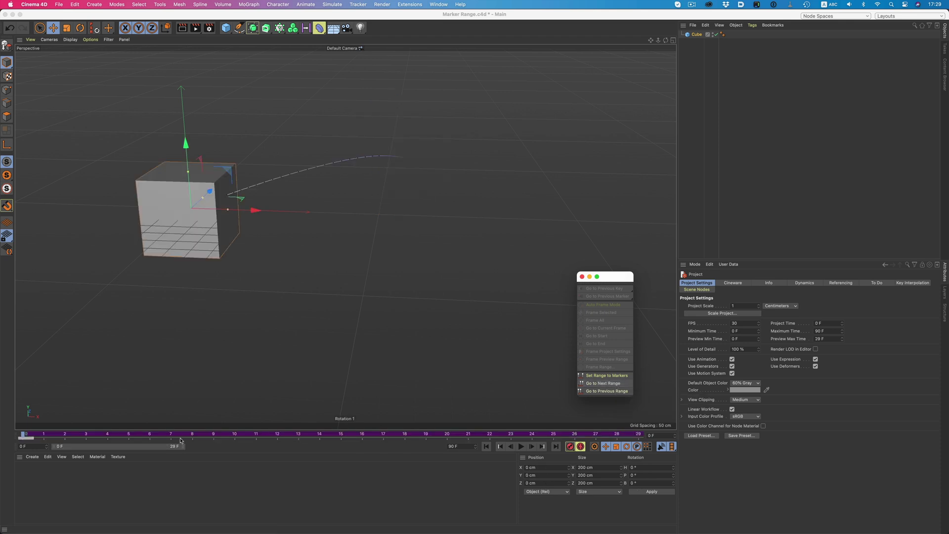
{"action": "double_click", "coordinate": [133, 448]}
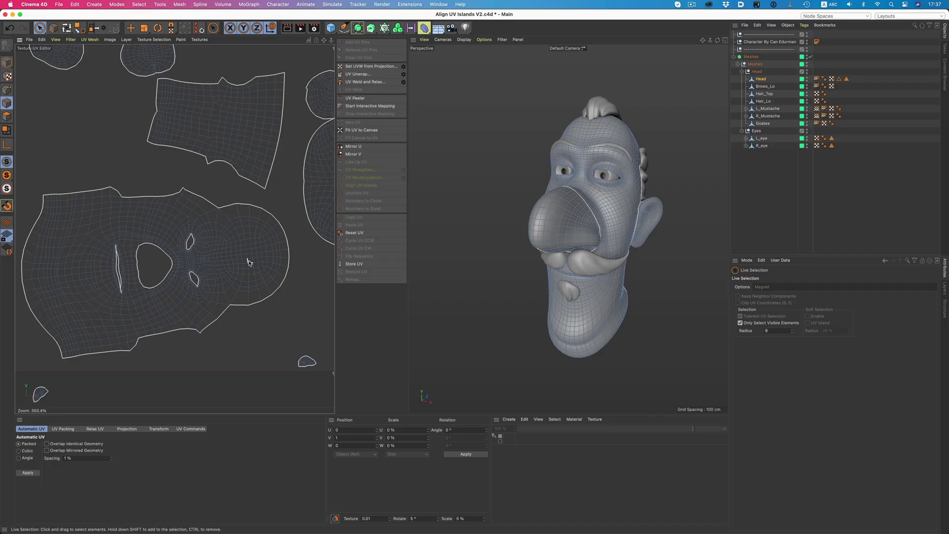
Align the head's UV islands to a picked edge, then straighten the torus's selected UV edge paths
{"action": "left_click", "coordinate": [249, 253]}
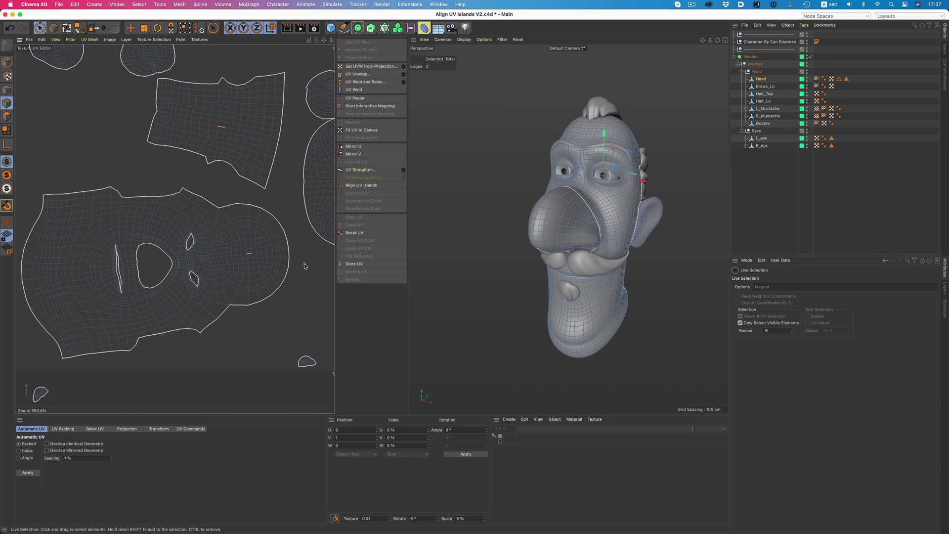
{"action": "left_click", "coordinate": [351, 186]}
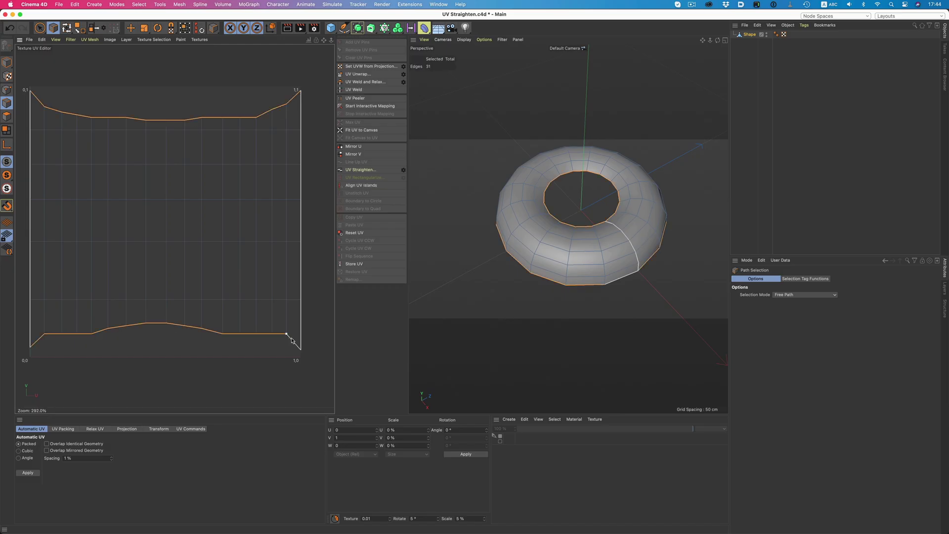
{"action": "left_click", "coordinate": [383, 170]}
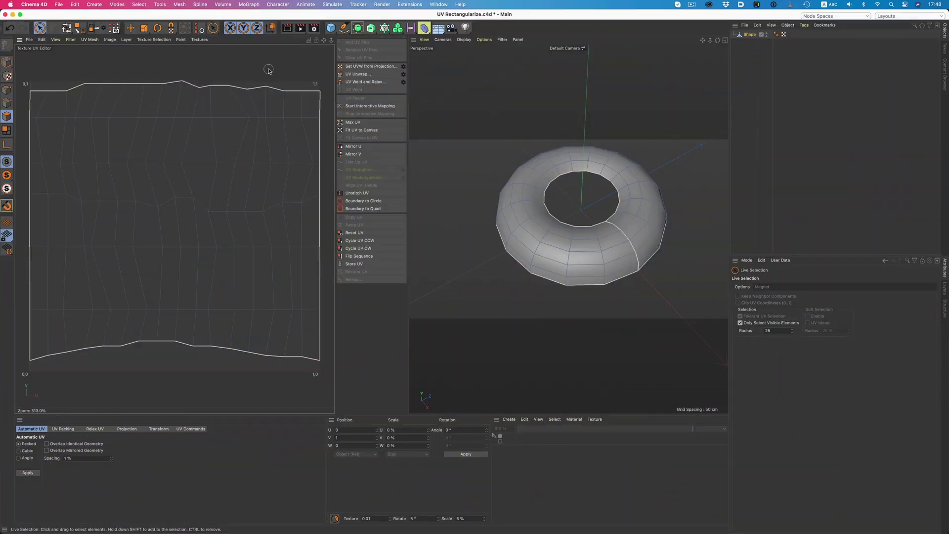
Select all torus UV polygons, apply UV Rectangularize, then confirm UV Straighten on the grid
{"action": "key", "text": "super+a"}
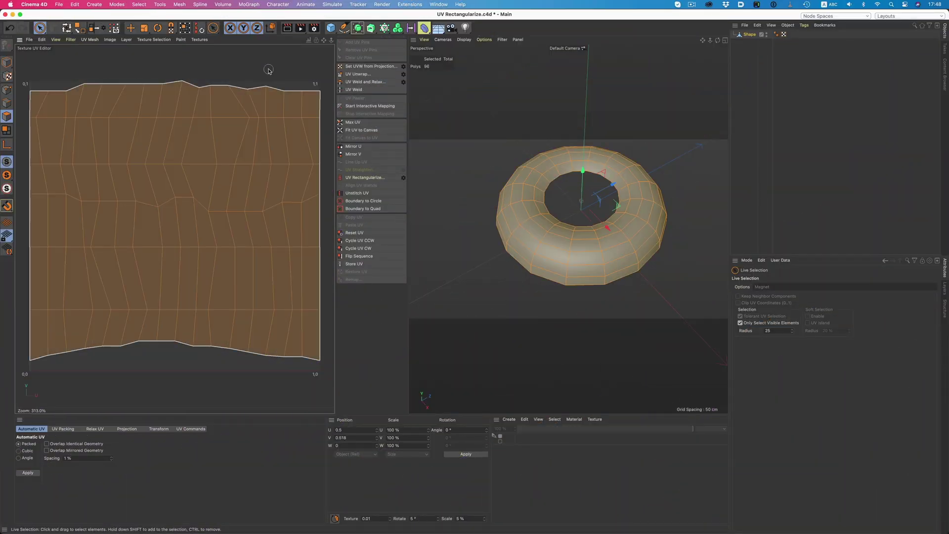
{"action": "left_click", "coordinate": [378, 180]}
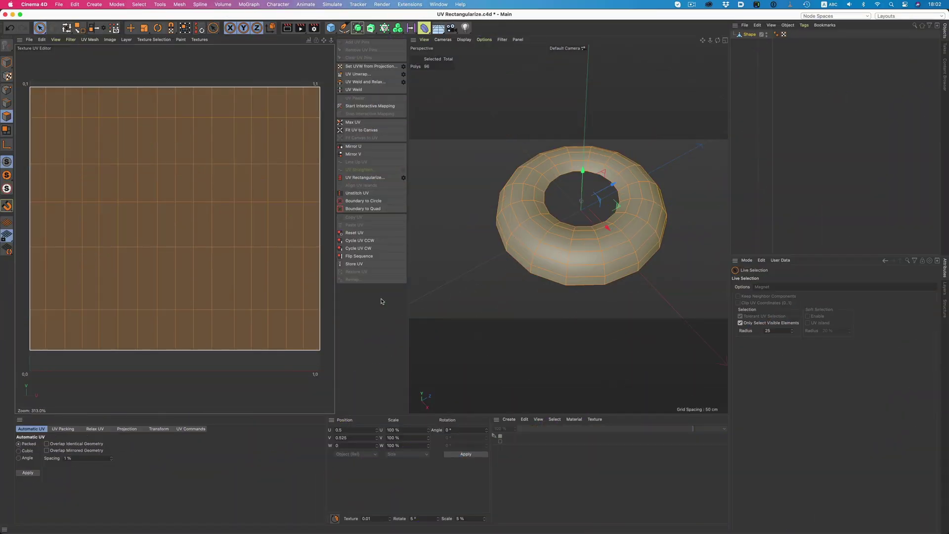
{"action": "left_click", "coordinate": [385, 178]}
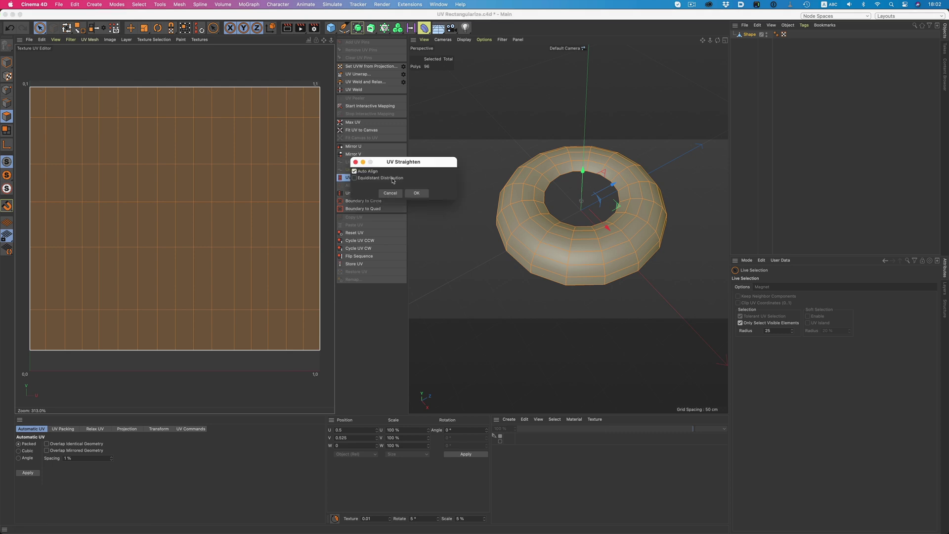
{"action": "left_click", "coordinate": [417, 193]}
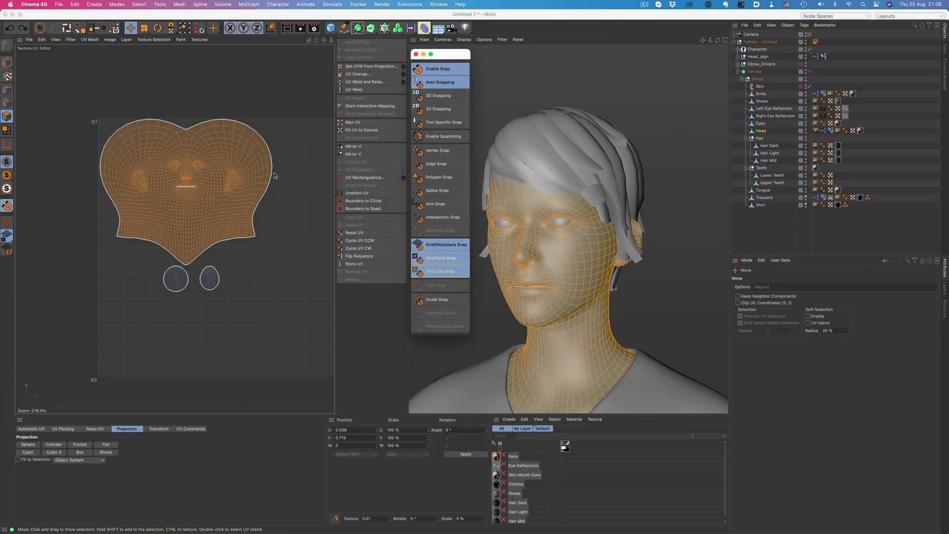
Shift the face UV mesh and the cover's UV island, and snap a UV point onto the pixel grid
{"action": "scroll", "coordinate": [275, 175], "scroll_direction": "up", "scroll_amount": 10}
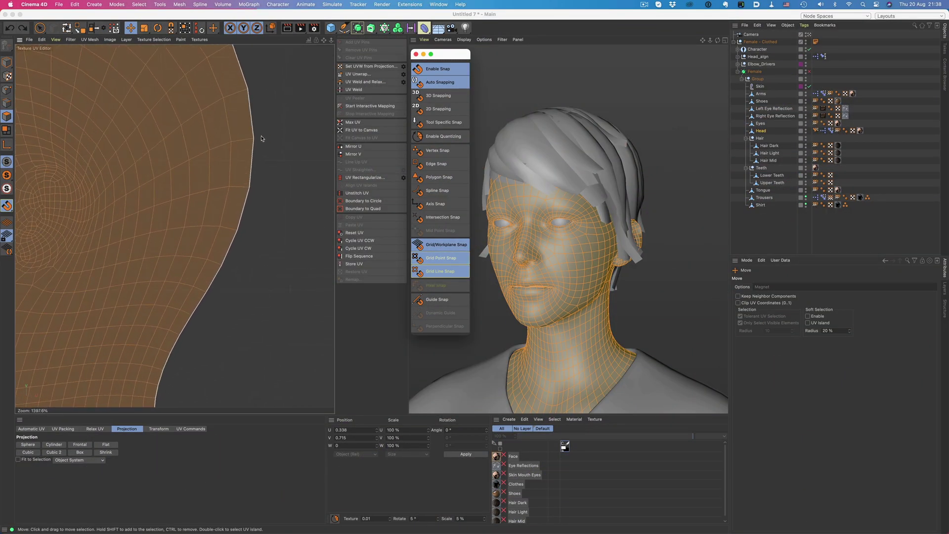
{"action": "left_click_drag", "start_coordinate": [261, 138], "coordinate": [294, 163]}
{"action": "scroll", "coordinate": [297, 166], "scroll_direction": "down", "scroll_amount": 10}
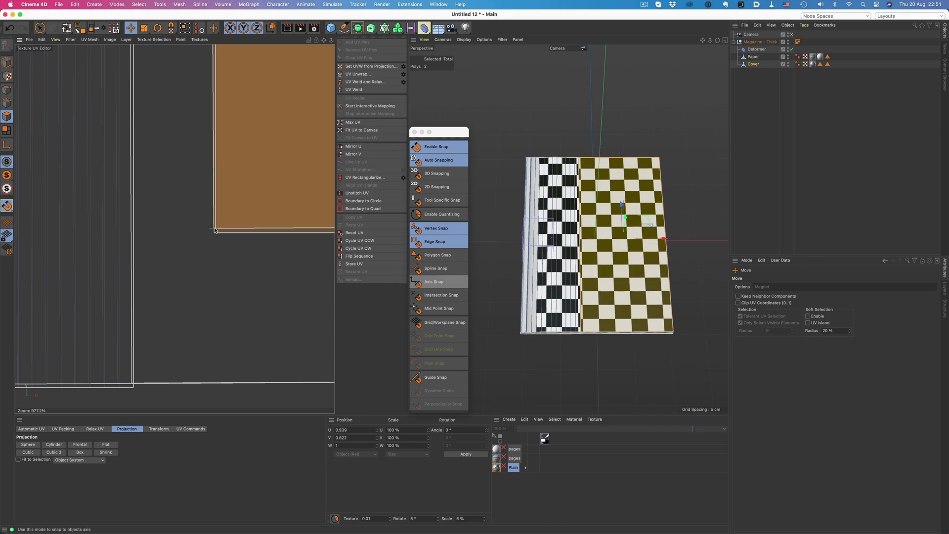
{"action": "scroll", "coordinate": [138, 253], "scroll_direction": "up", "scroll_amount": 3}
{"action": "left_click_drag", "start_coordinate": [140, 256], "coordinate": [164, 342]}
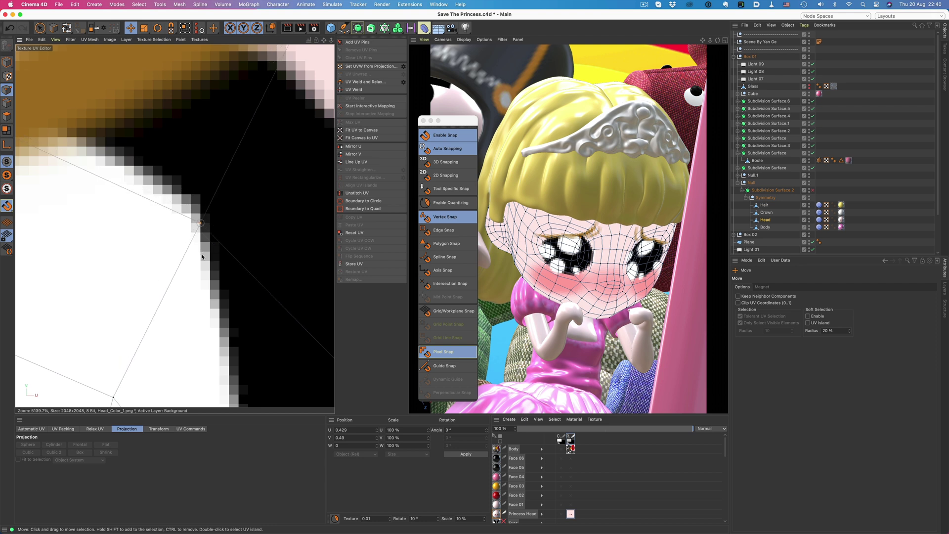
{"action": "left_click_drag", "start_coordinate": [202, 256], "coordinate": [195, 257]}
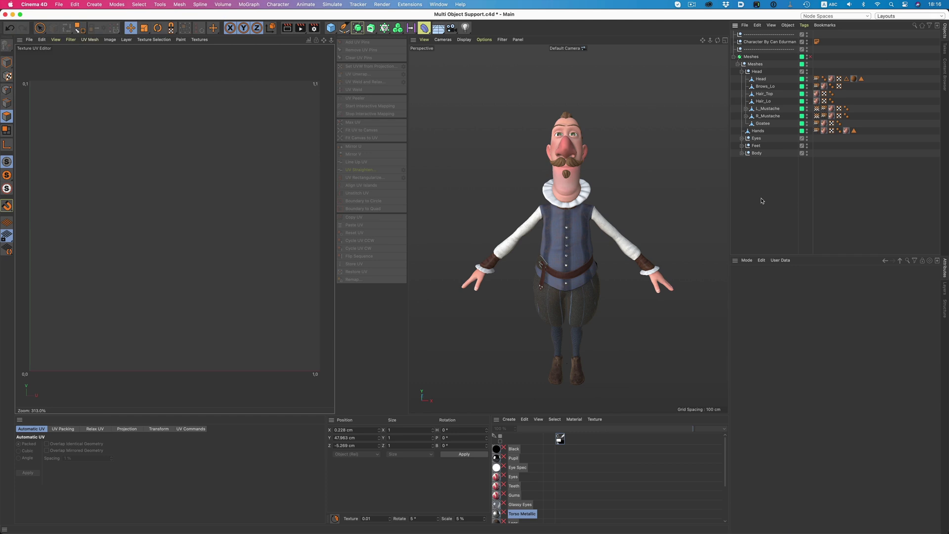
View UVs of Head, Brows_Lo, Hair_Top, Hair_Lo and L_Mustache, then all meshes Head through Hands together
{"action": "left_click", "coordinate": [760, 79]}
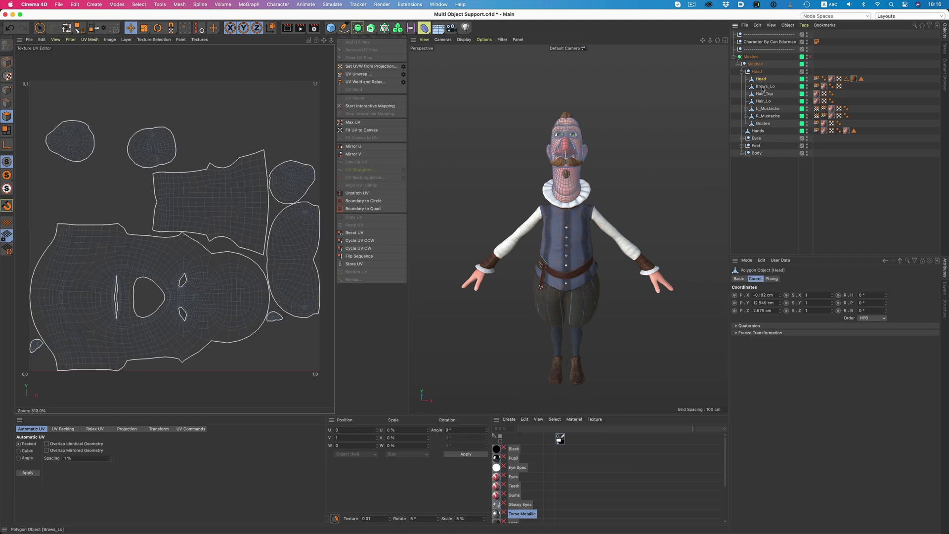
{"action": "left_click", "coordinate": [763, 88]}
{"action": "left_click", "coordinate": [765, 94]}
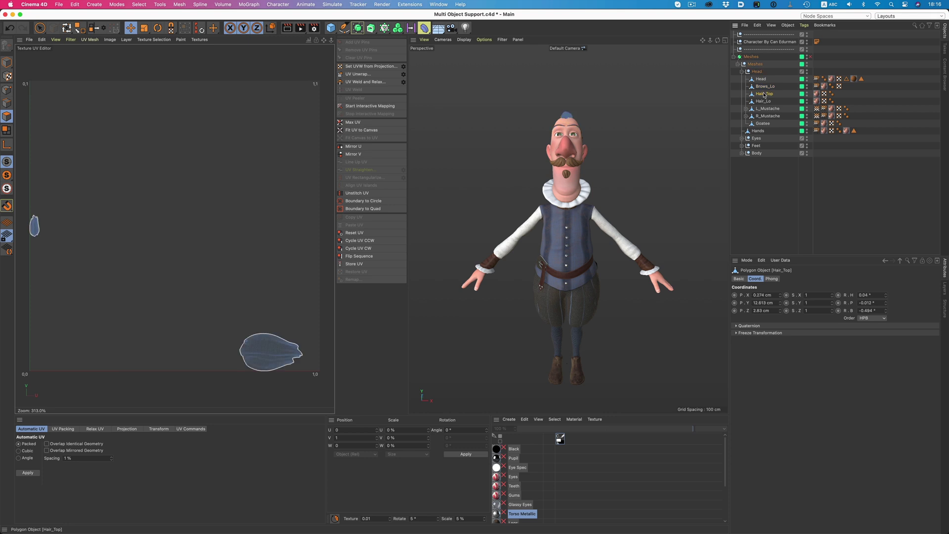
{"action": "left_click", "coordinate": [763, 102]}
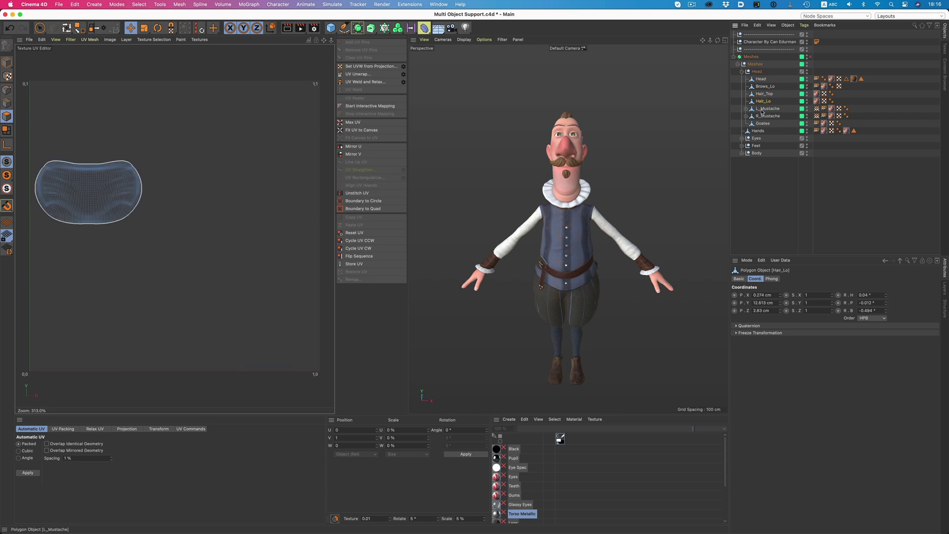
{"action": "left_click", "coordinate": [767, 109]}
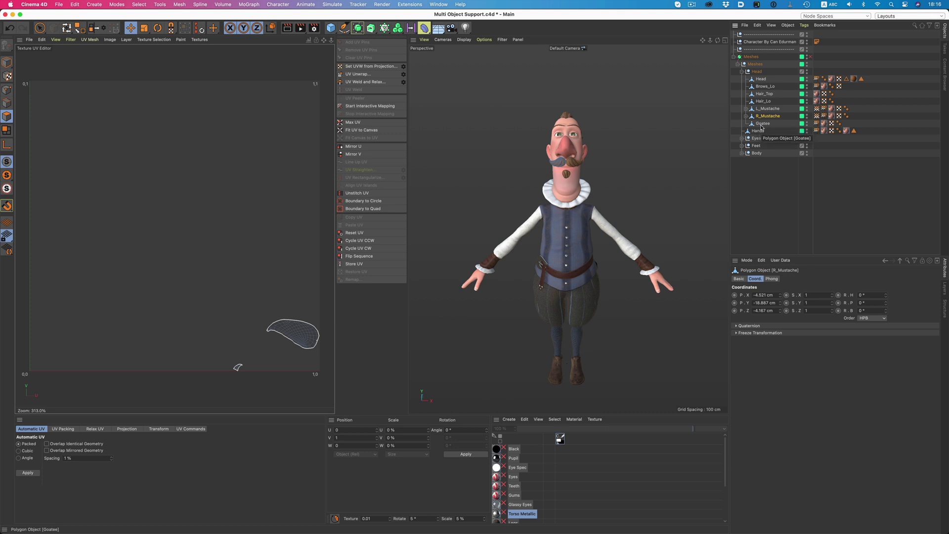
{"action": "left_click", "coordinate": [761, 79]}
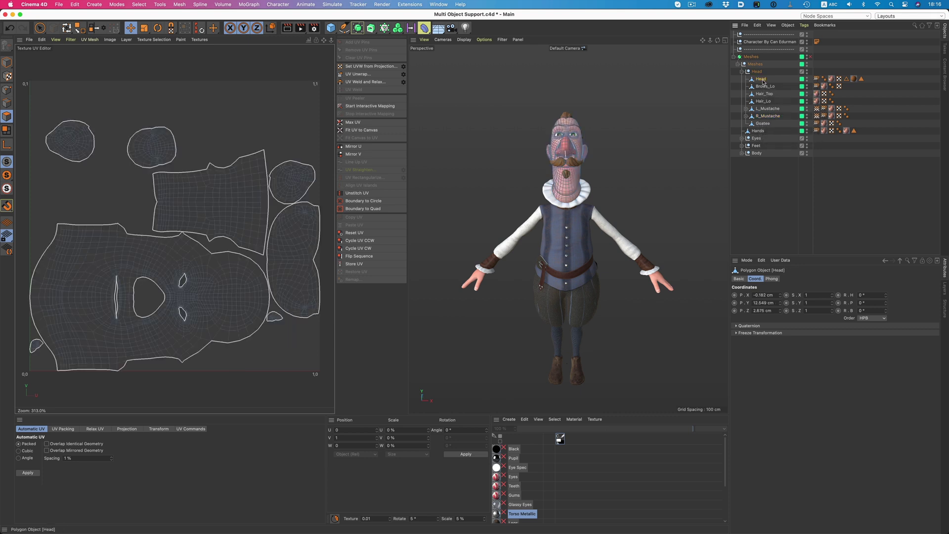
{"action": "left_click", "coordinate": [759, 132], "text": "shift"}
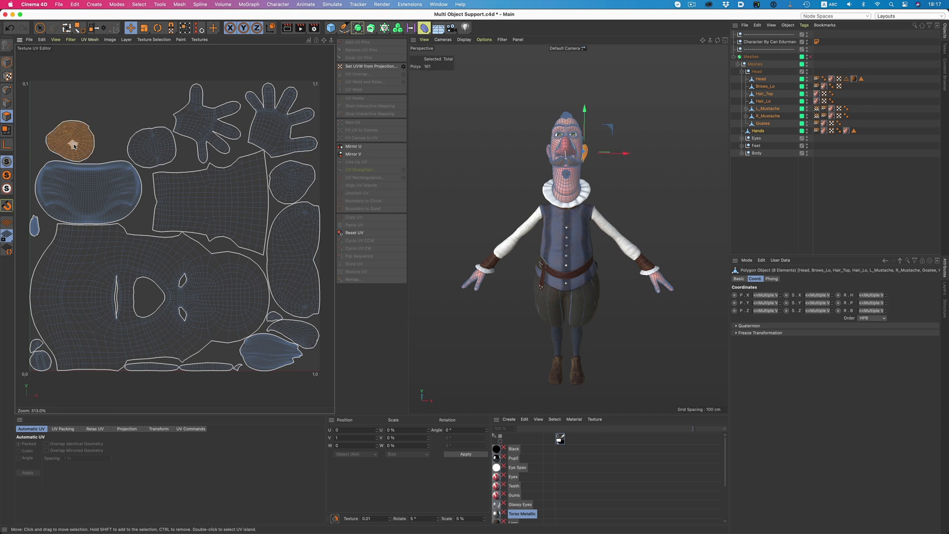
With the Move tool, nudge the Hair_Lo UV island slightly up and left
{"action": "left_click", "coordinate": [74, 146]}
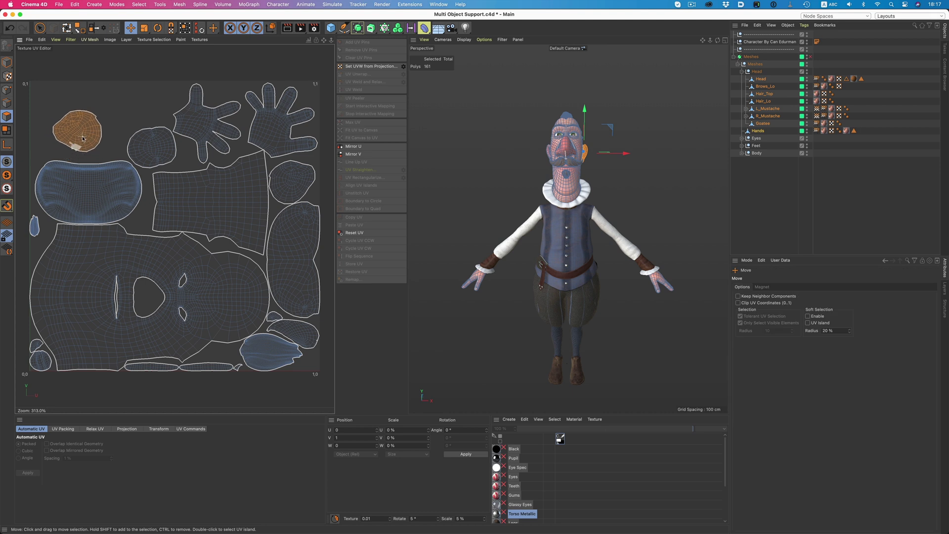
{"action": "left_click", "coordinate": [87, 190]}
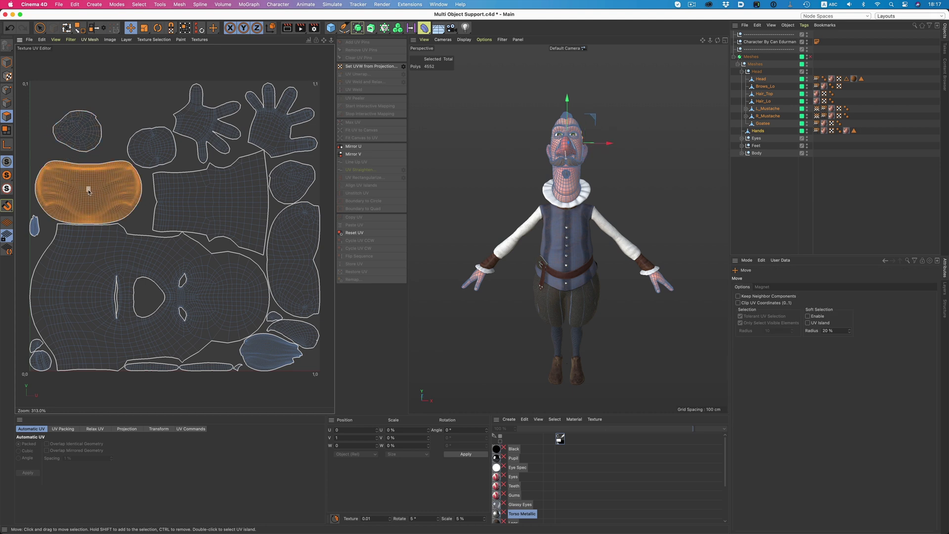
{"action": "left_click_drag", "start_coordinate": [89, 191], "coordinate": [86, 188]}
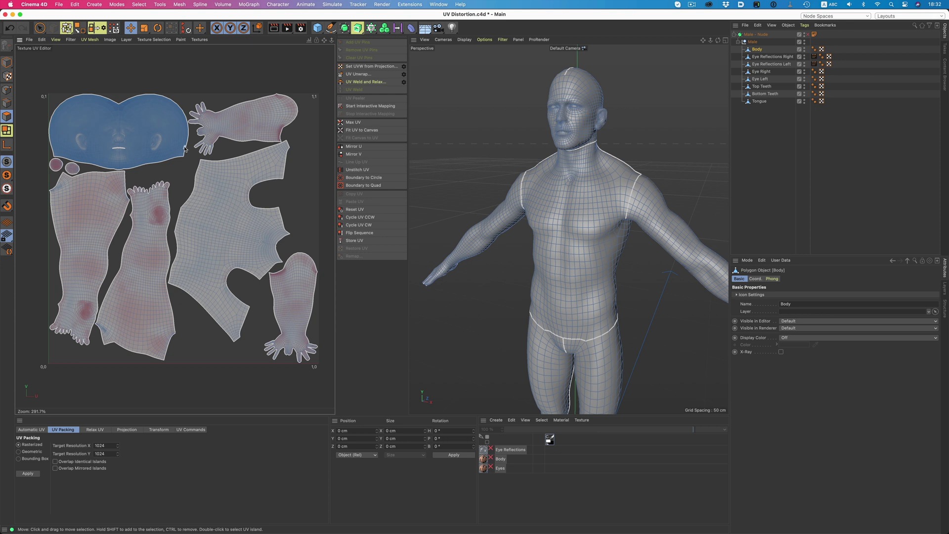
Switch to the other scene window and show UV distortion shading on the male body, zooming in
{"action": "key", "text": "super+Tab"}
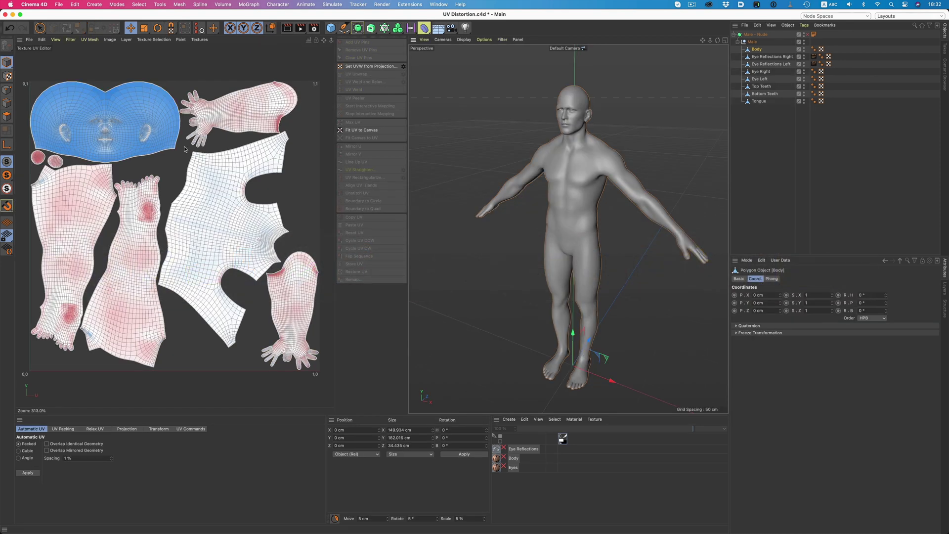
{"action": "left_click", "coordinate": [7, 116]}
{"action": "scroll", "coordinate": [547, 225], "scroll_direction": "up", "scroll_amount": 5}
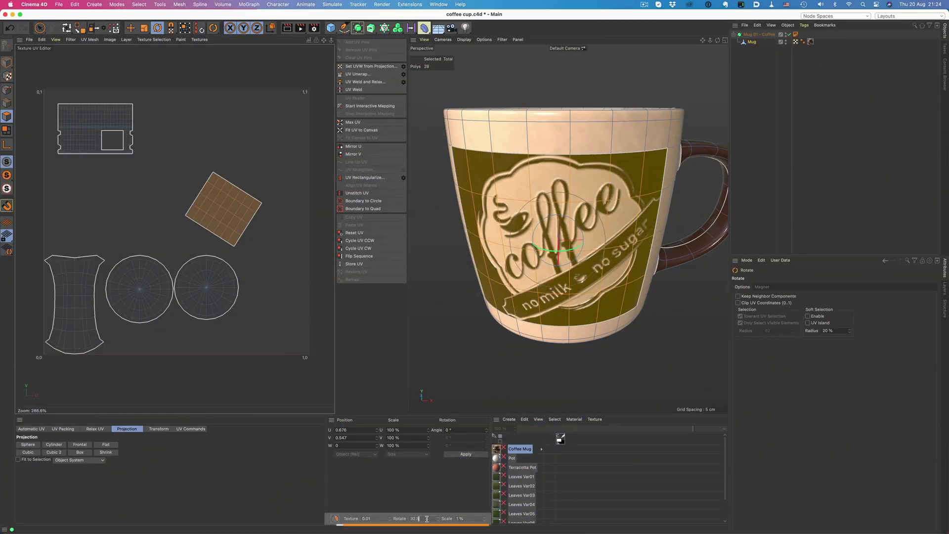
Rotate the logo UV island upright with a 32.5° step, then undo a trial scale-up
{"action": "key", "text": "Return"}
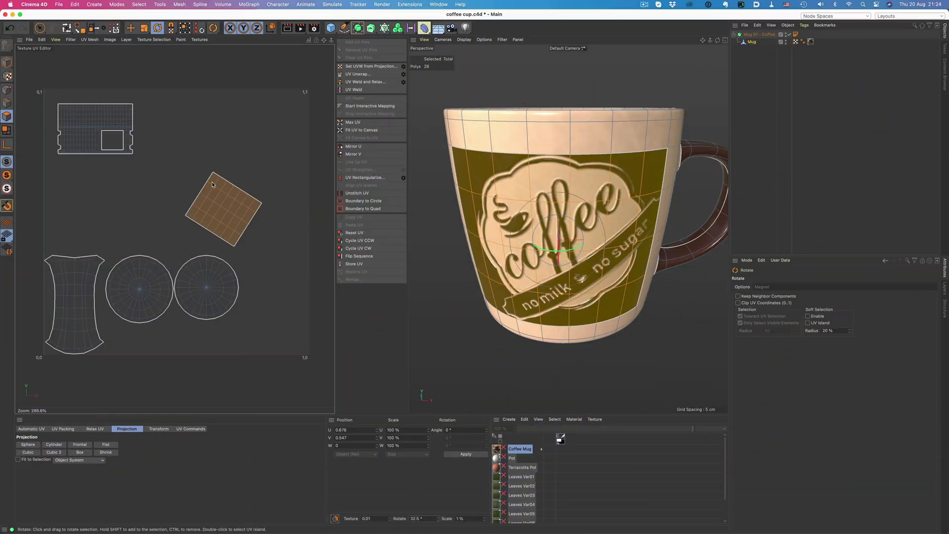
{"action": "left_click_drag", "start_coordinate": [242, 212], "coordinate": [267, 215]}
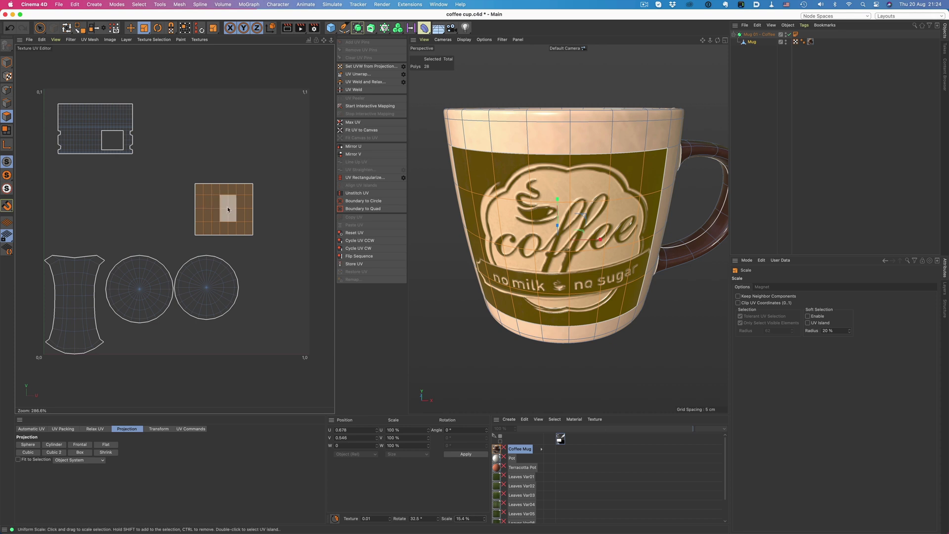
{"action": "left_click_drag", "start_coordinate": [226, 211], "coordinate": [255, 208]}
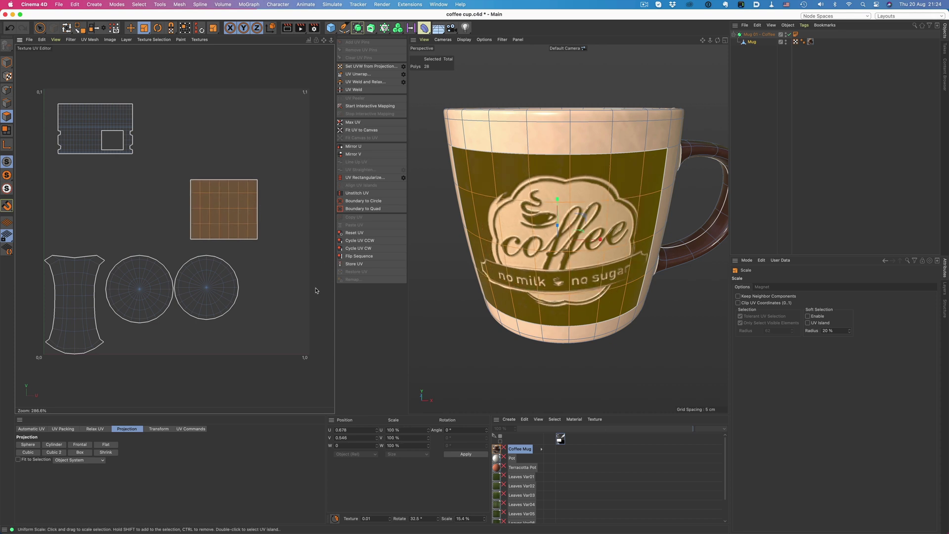
{"action": "key", "text": "super+z"}
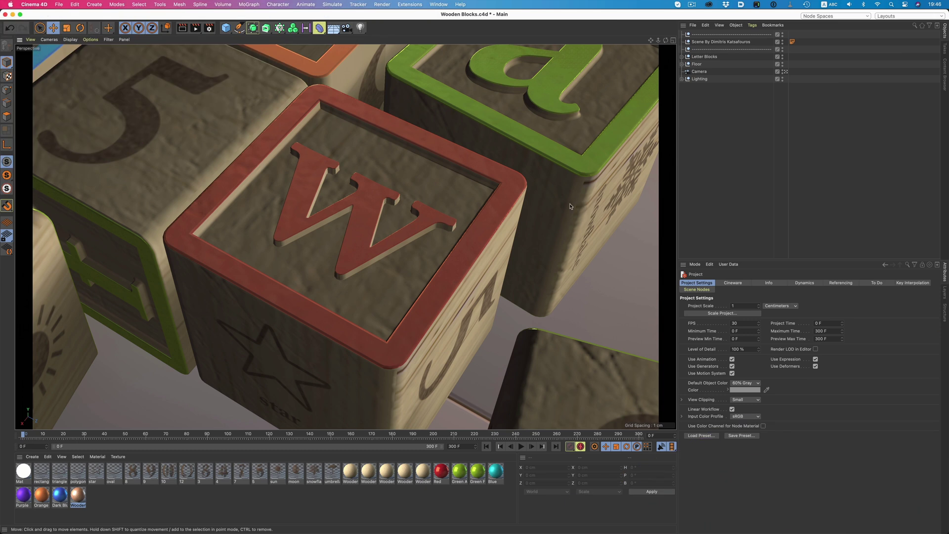
Render the wooden blocks to the Picture Viewer and send the image to Magic Bullet Looks
{"action": "key", "text": "super+b"}
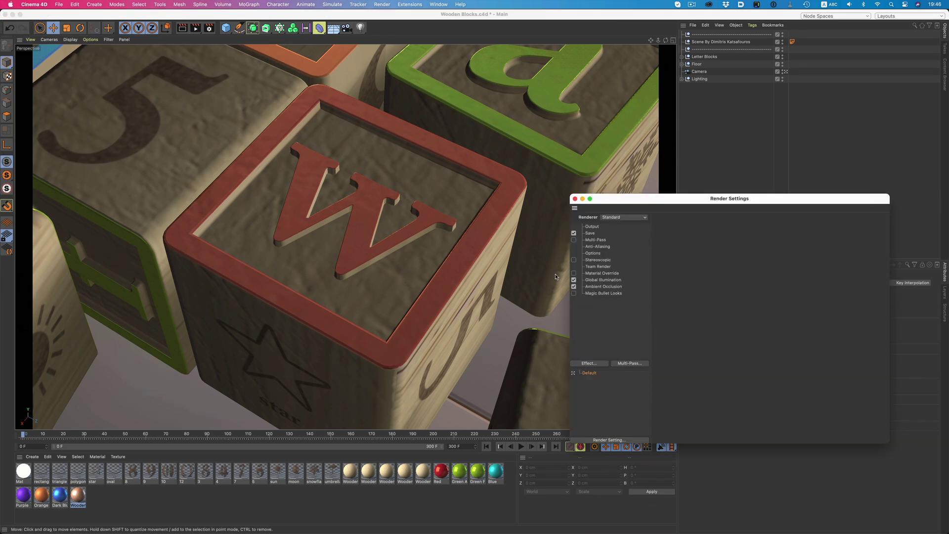
{"action": "key", "text": "super+w"}
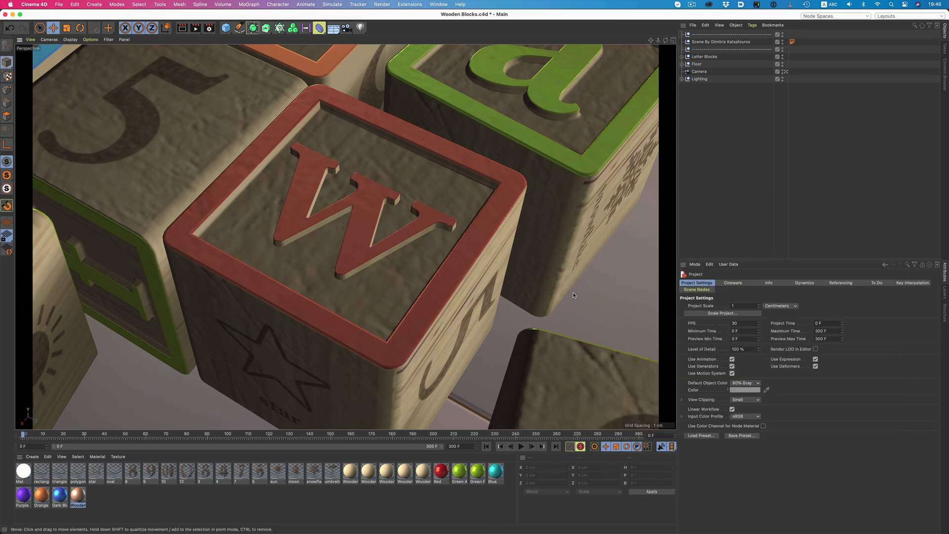
{"action": "key", "text": "shift+F6"}
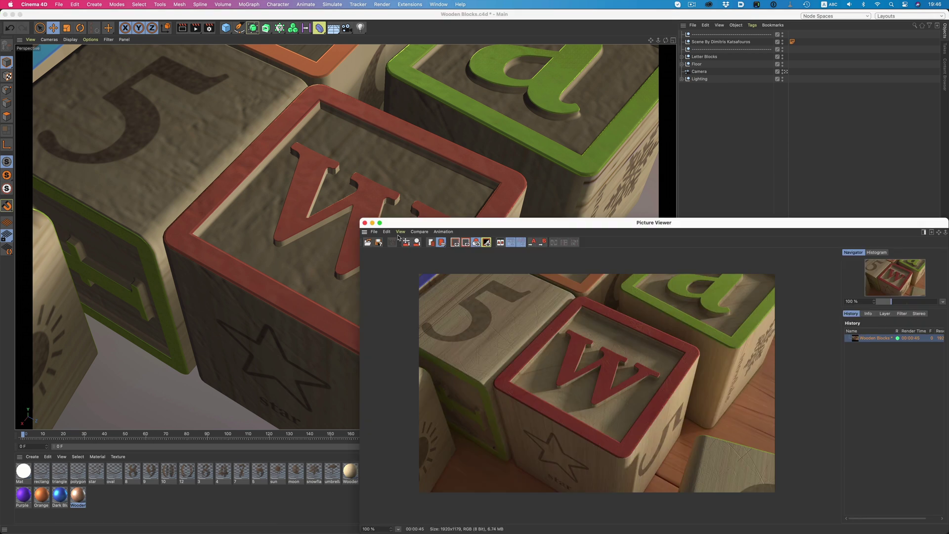
{"action": "left_click", "coordinate": [400, 232]}
{"action": "left_click", "coordinate": [428, 434]}
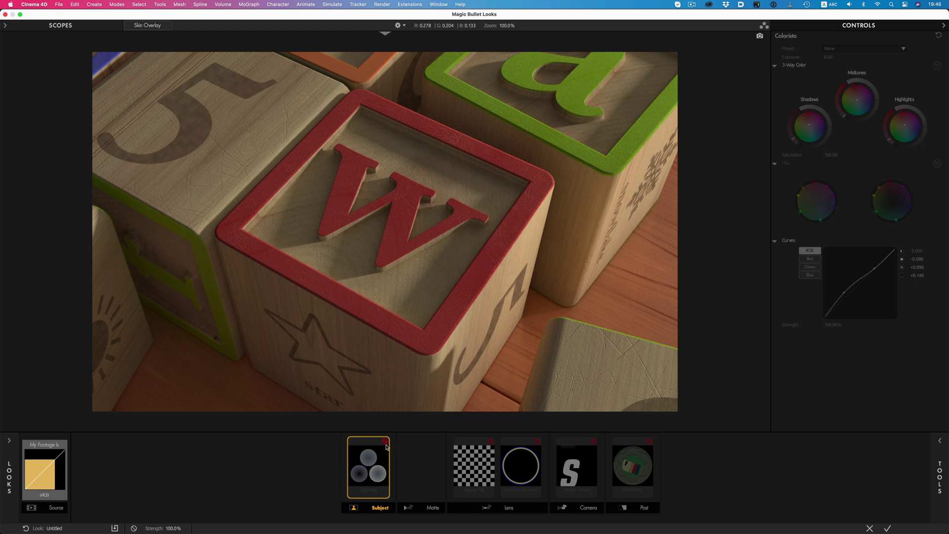
Enable Colorista, Swing-Tilt, Chromatic Aberration, Shutter Streak and Film Print, apply the look, and re-render
{"action": "left_click", "coordinate": [386, 442]}
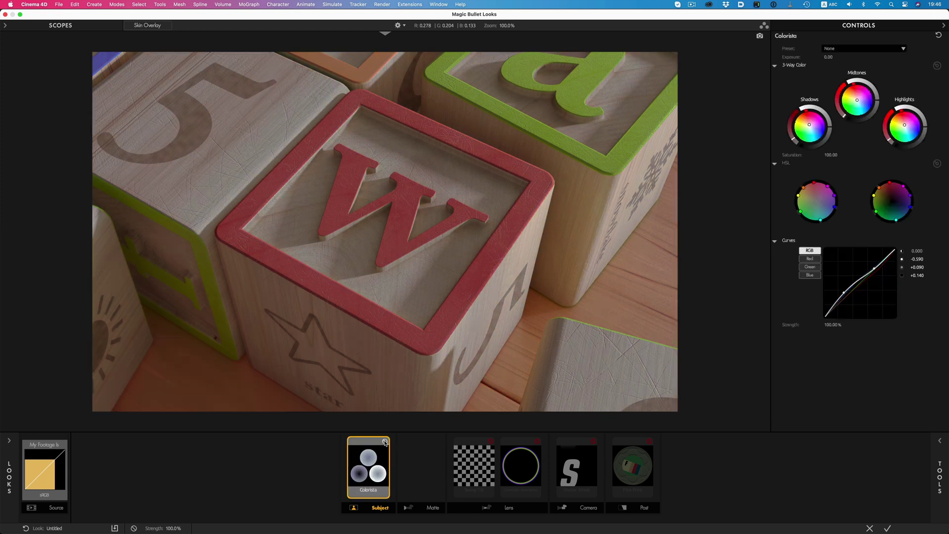
{"action": "left_click", "coordinate": [491, 442]}
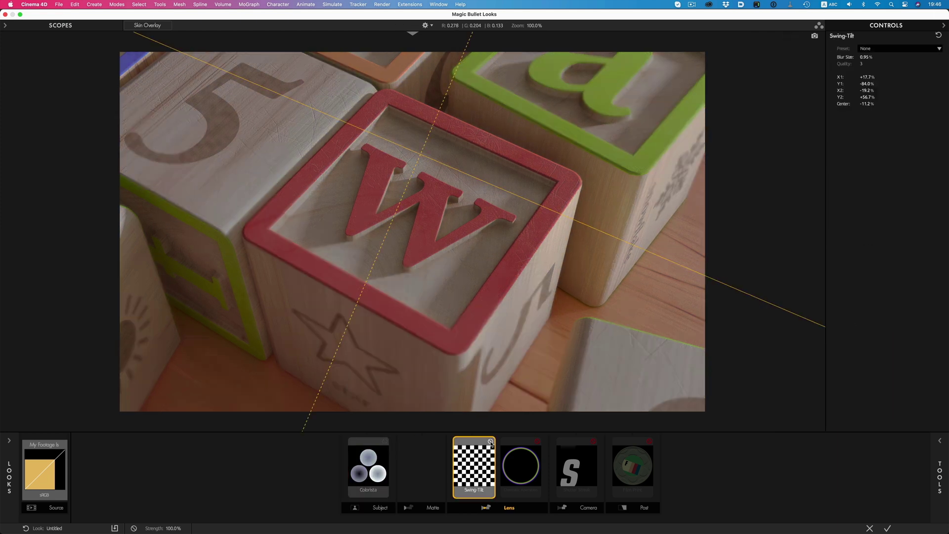
{"action": "left_click", "coordinate": [537, 443]}
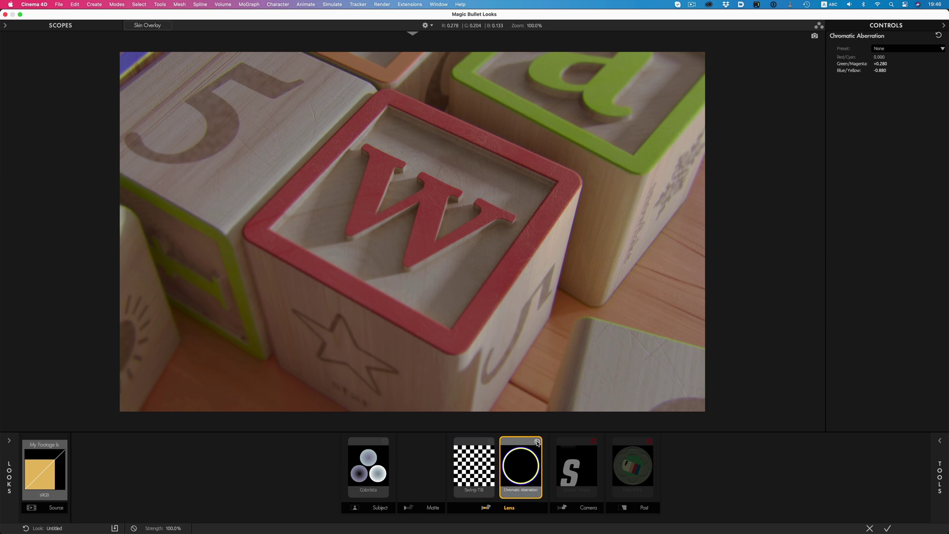
{"action": "left_click", "coordinate": [593, 442]}
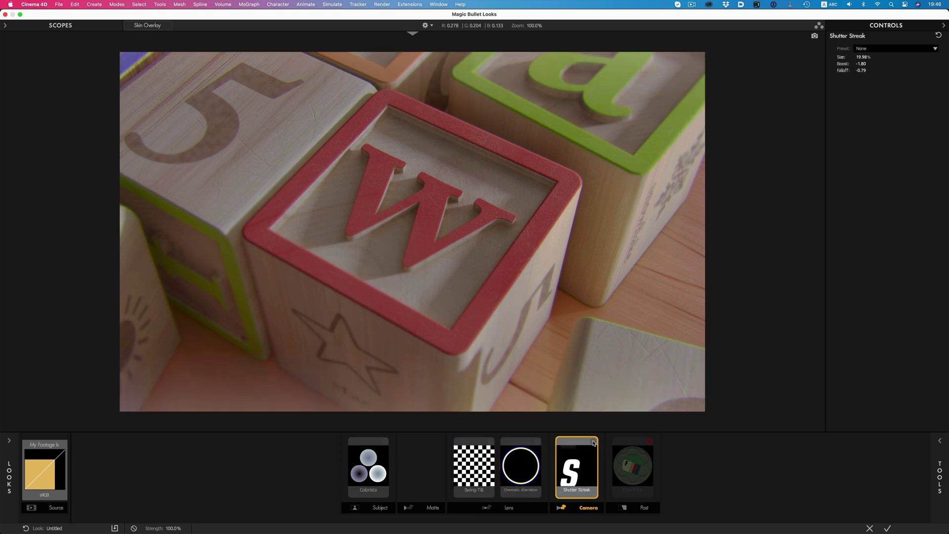
{"action": "left_click", "coordinate": [650, 442]}
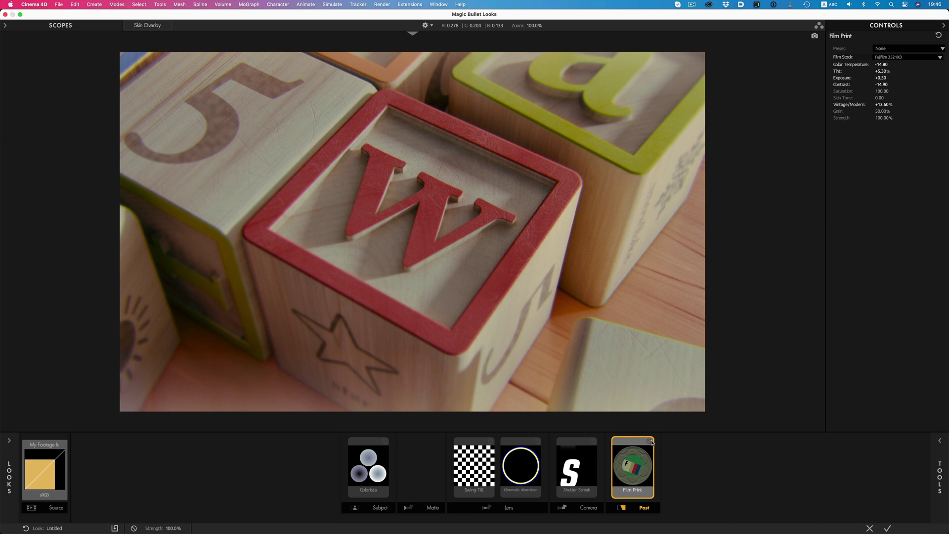
{"action": "left_click", "coordinate": [888, 529]}
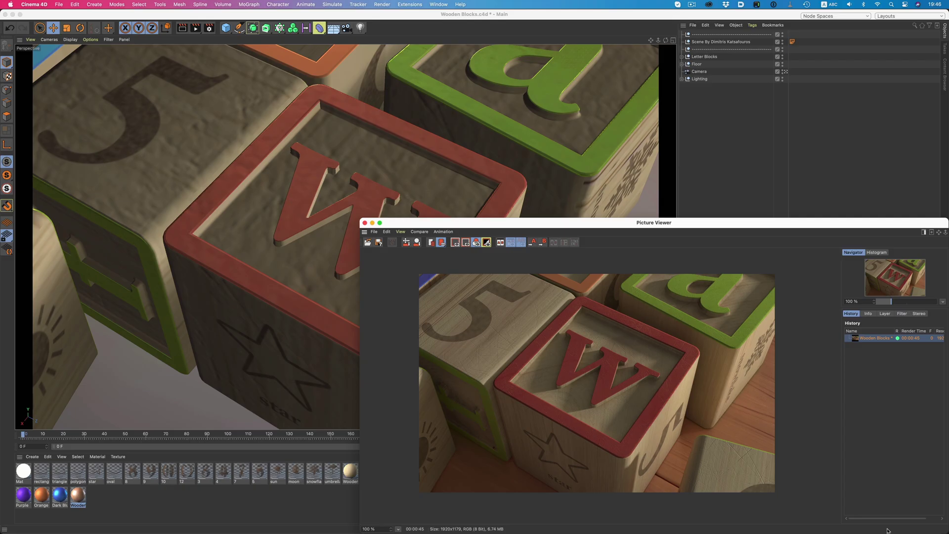
{"action": "left_click", "coordinate": [196, 27]}
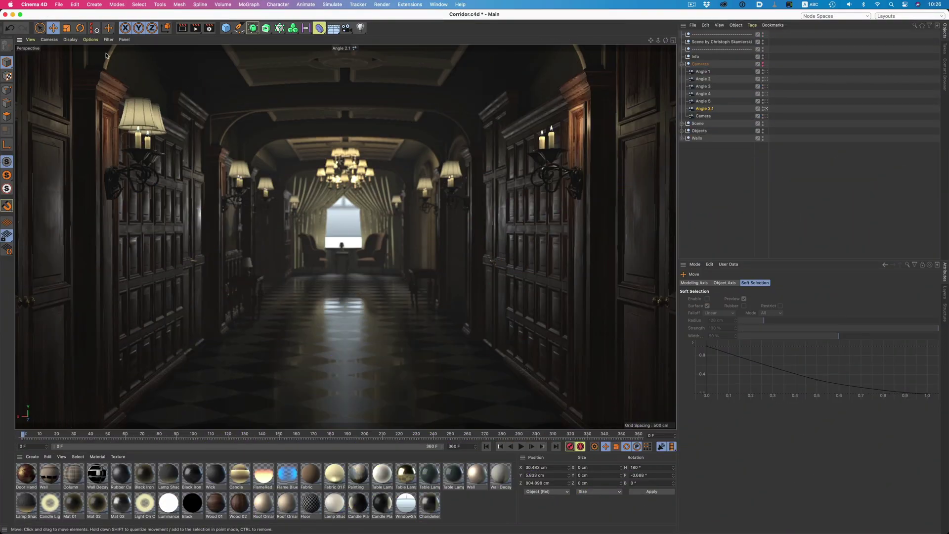
Enable Magic Bullet Looks in the viewport's Options menu
{"action": "left_click", "coordinate": [90, 40]}
{"action": "left_click", "coordinate": [105, 103]}
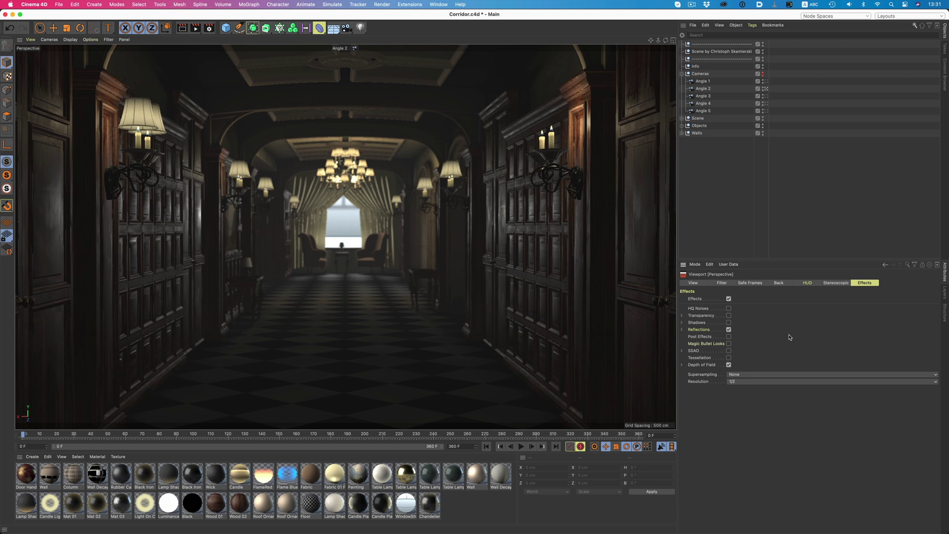
Expand the Reflections settings in the viewport's Effects tab
{"action": "left_click", "coordinate": [682, 330]}
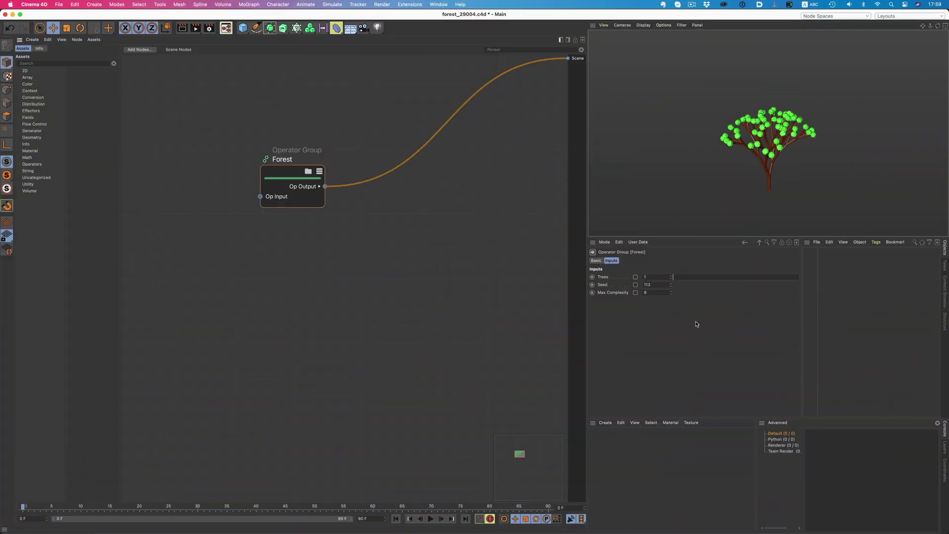
Raise the forest from 1 tree to 280, then to 1254 trees, viewed from above
{"action": "left_click_drag", "start_coordinate": [673, 278], "coordinate": [681, 277]}
{"action": "left_click_drag", "start_coordinate": [733, 130], "coordinate": [802, 151], "text": "alt"}
{"action": "left_click_drag", "start_coordinate": [682, 278], "coordinate": [695, 277]}
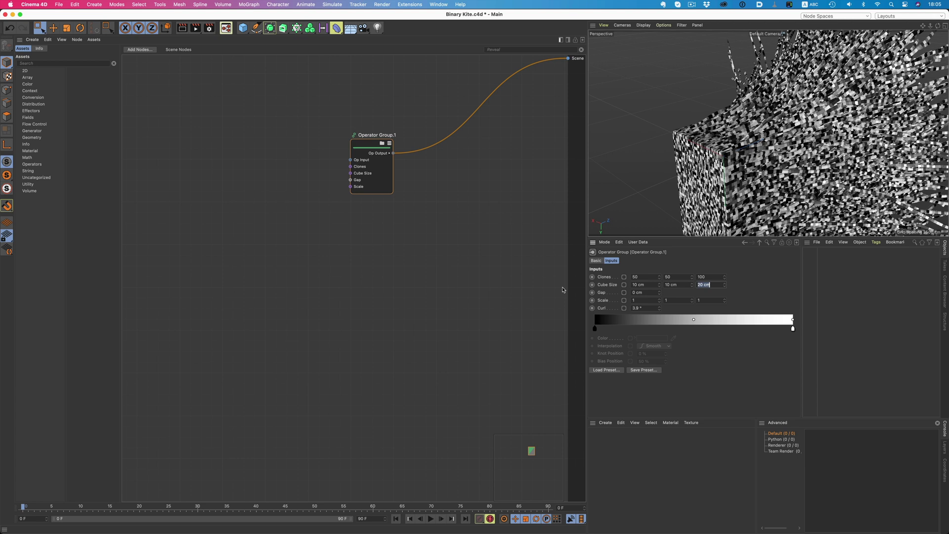
Set the Binary Kite cube size Z to 10 cm and increase the strands' curl
{"action": "type", "text": "10"}
{"action": "key", "text": "Return"}
{"action": "key", "text": "Tab"}
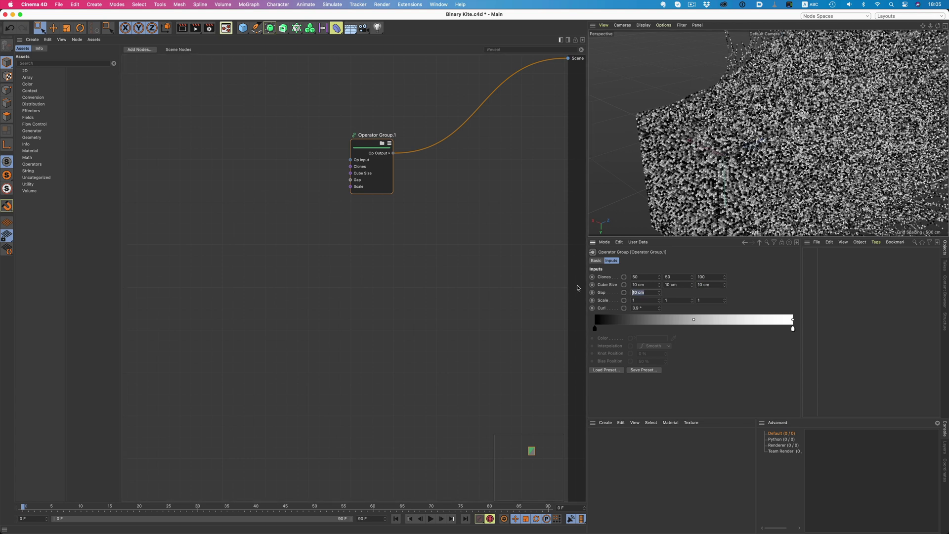
{"action": "left_click_drag", "start_coordinate": [660, 309], "coordinate": [660, 298]}
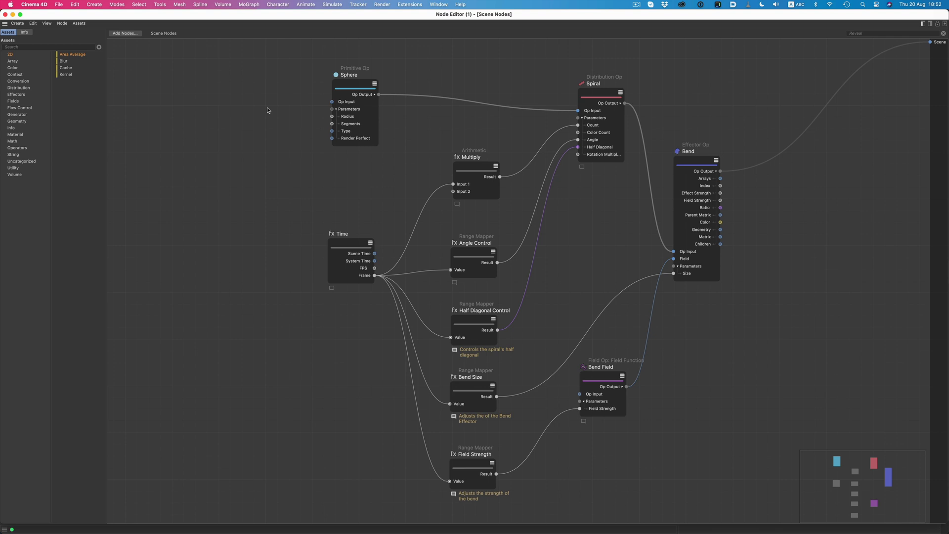
Place Get Context, Grid Offset and Effector Group nodes from the Context, Distribution and Effectors categories
{"action": "left_click", "coordinate": [12, 61]}
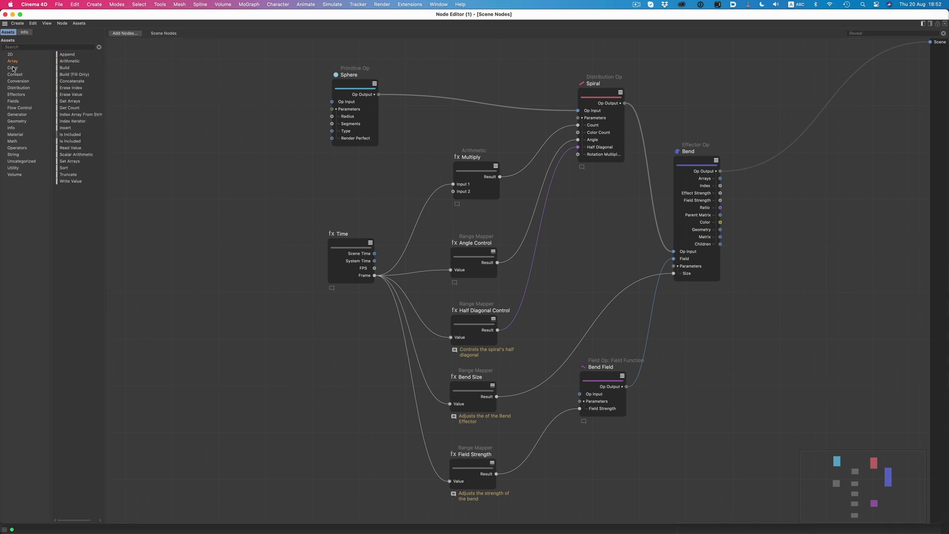
{"action": "left_click", "coordinate": [14, 74]}
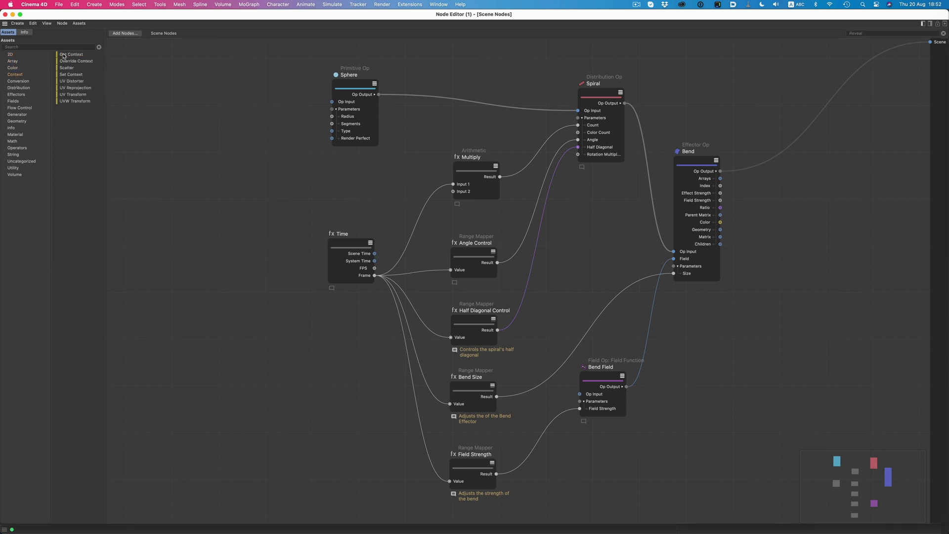
{"action": "left_click_drag", "start_coordinate": [64, 56], "coordinate": [149, 84]}
{"action": "left_click", "coordinate": [15, 88]}
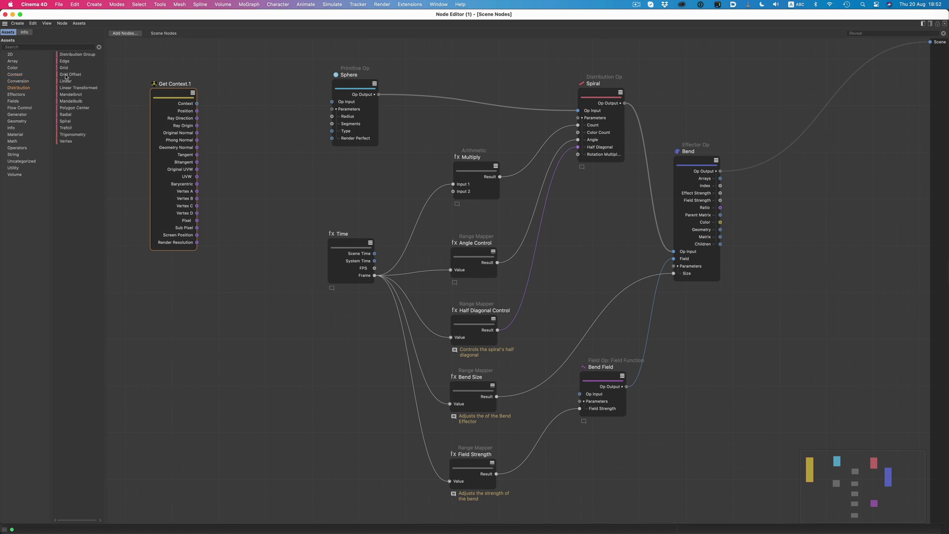
{"action": "left_click_drag", "start_coordinate": [67, 77], "coordinate": [233, 124]}
{"action": "left_click", "coordinate": [16, 95]}
{"action": "left_click_drag", "start_coordinate": [69, 75], "coordinate": [255, 179]}
{"action": "left_click", "coordinate": [223, 185]}
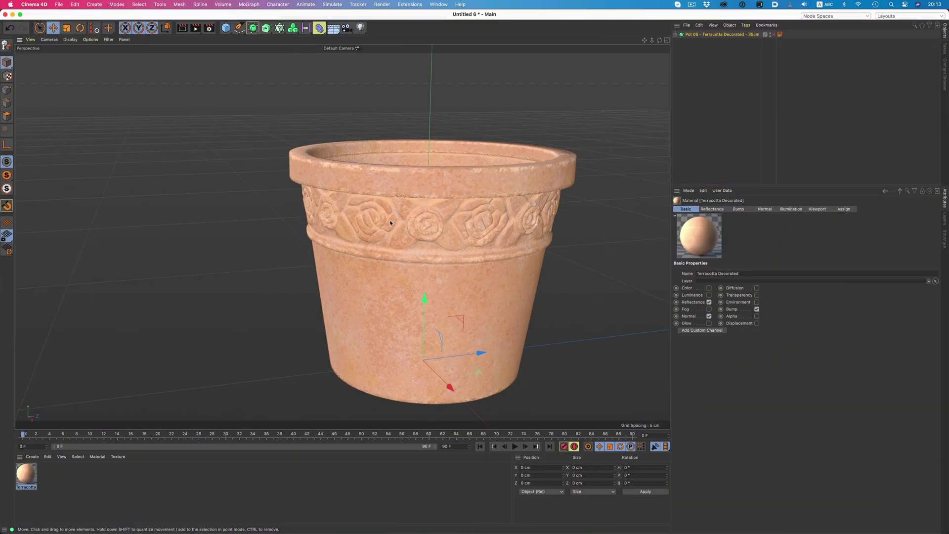
Zoom the view to inspect the Terracotta Decorated pot
{"action": "scroll", "coordinate": [391, 223], "scroll_direction": "up", "scroll_amount": 10}
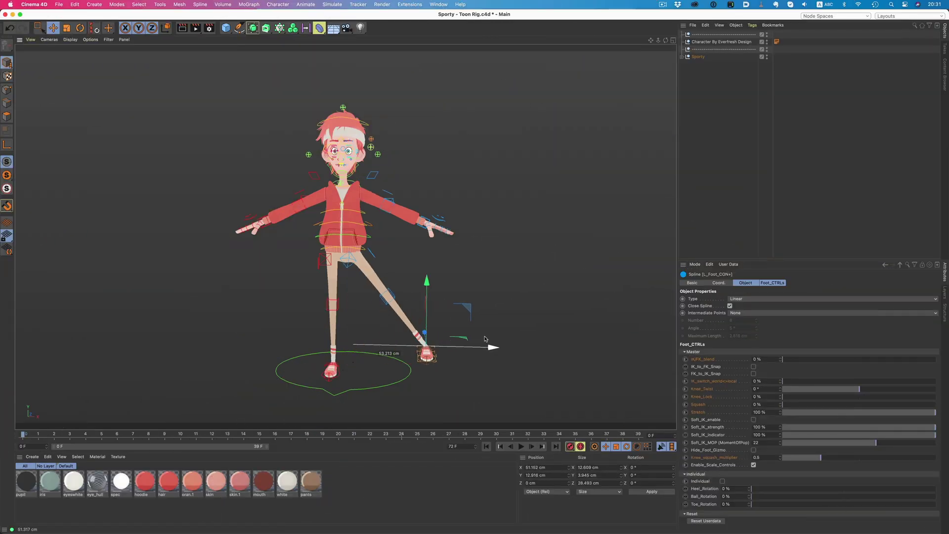
Slide the rig's foot controller along X, then zoom the node editor canvas
{"action": "left_click_drag", "start_coordinate": [554, 339], "coordinate": [596, 339]}
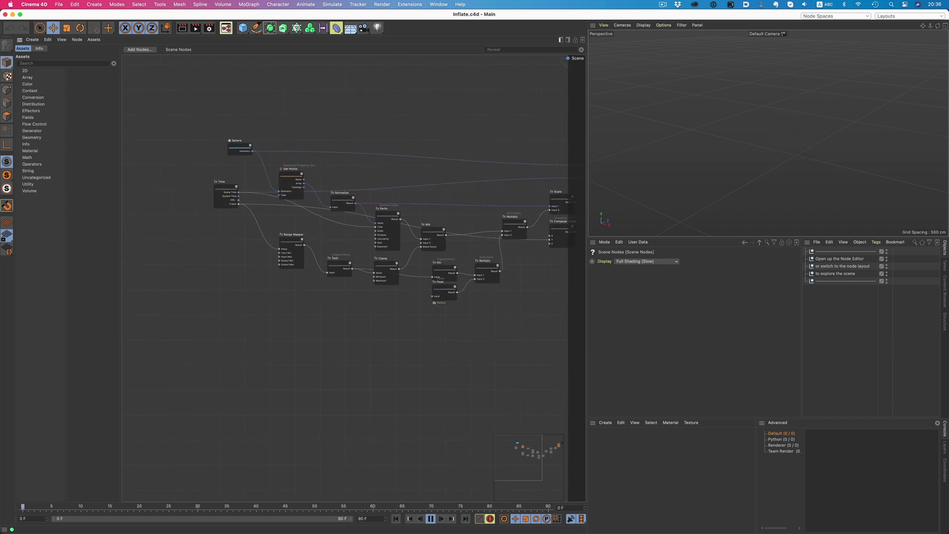
{"action": "scroll", "coordinate": [409, 220], "scroll_direction": "up", "scroll_amount": 6}
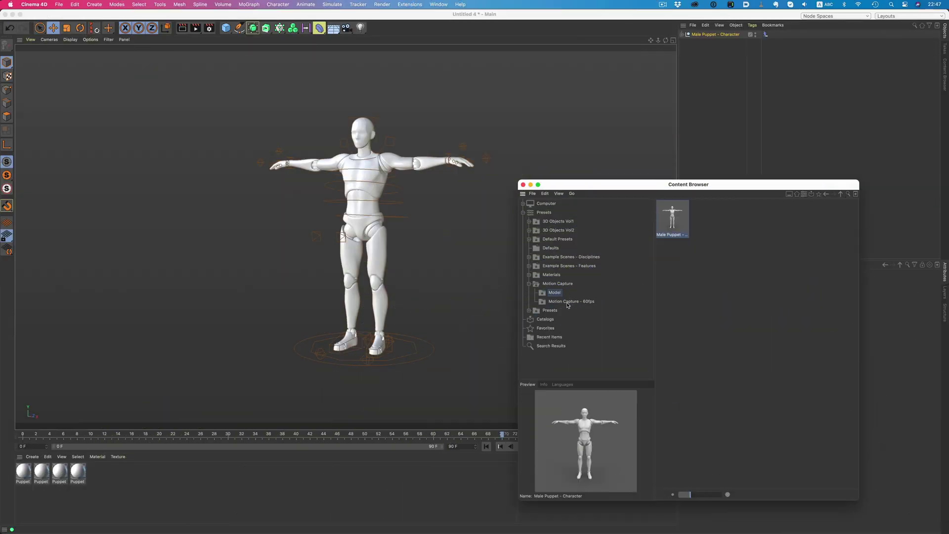
Load the Static Jump B preset from the Motion Capture - 60fps collection
{"action": "left_click", "coordinate": [568, 302]}
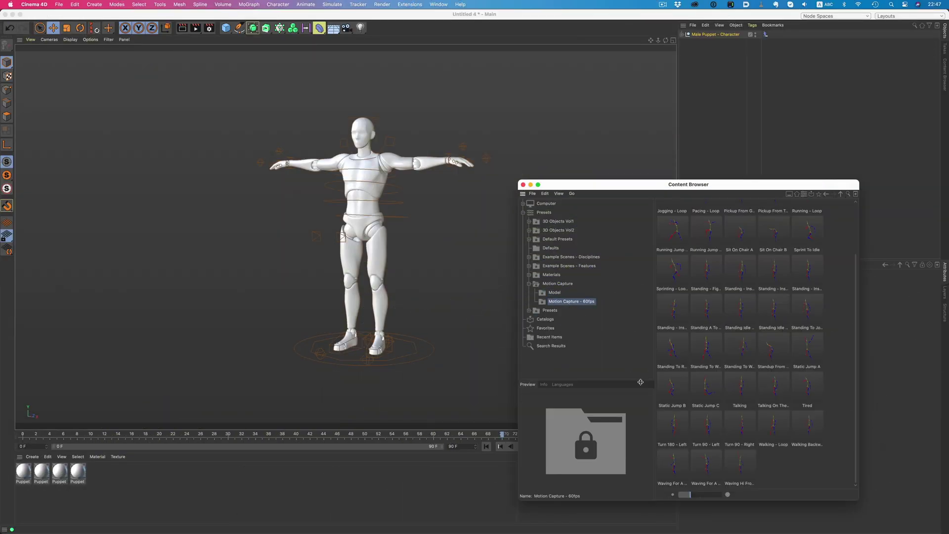
{"action": "double_click", "coordinate": [668, 394]}
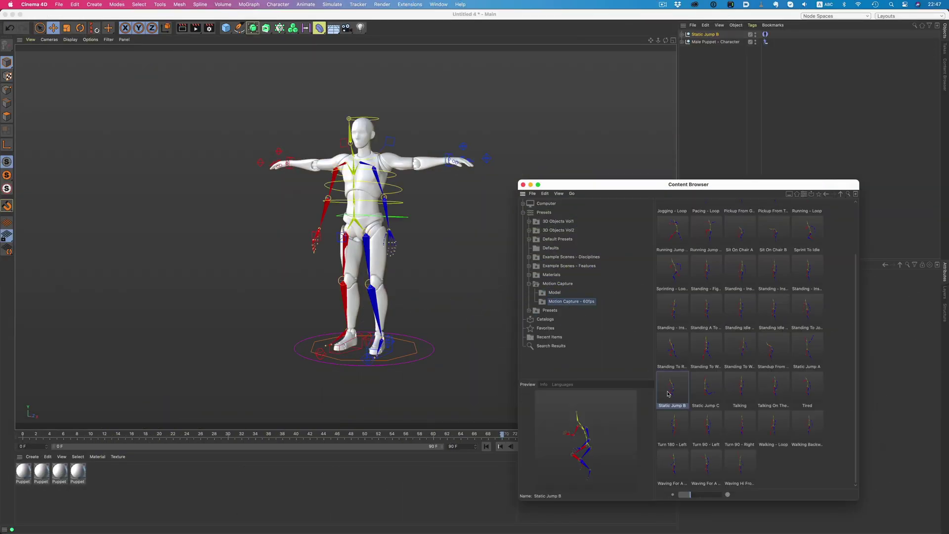
{"action": "left_click", "coordinate": [524, 185]}
Make Static Jump B the Motion Solver's source and play the jump from frame 0
{"action": "left_click", "coordinate": [765, 42]}
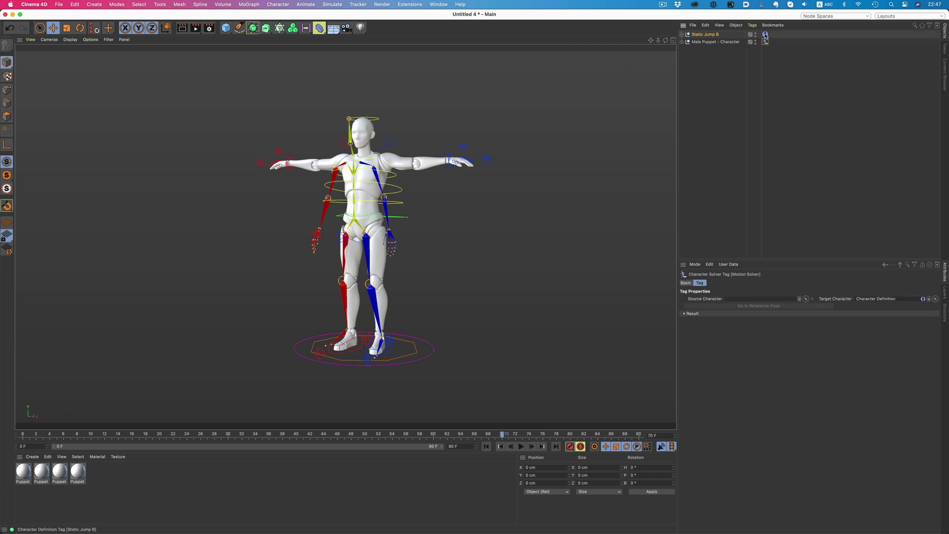
{"action": "left_click_drag", "start_coordinate": [752, 301], "coordinate": [751, 301]}
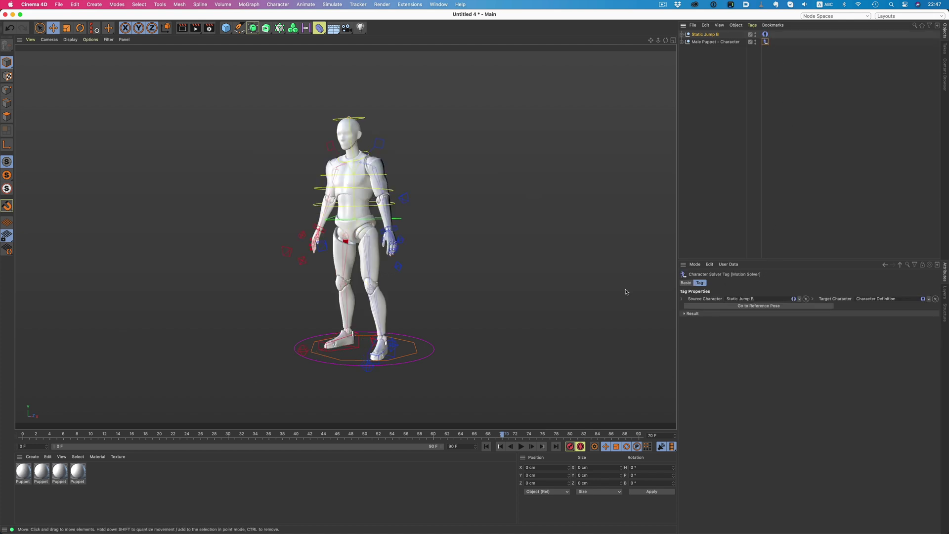
{"action": "left_click", "coordinate": [486, 447]}
{"action": "left_click", "coordinate": [521, 447]}
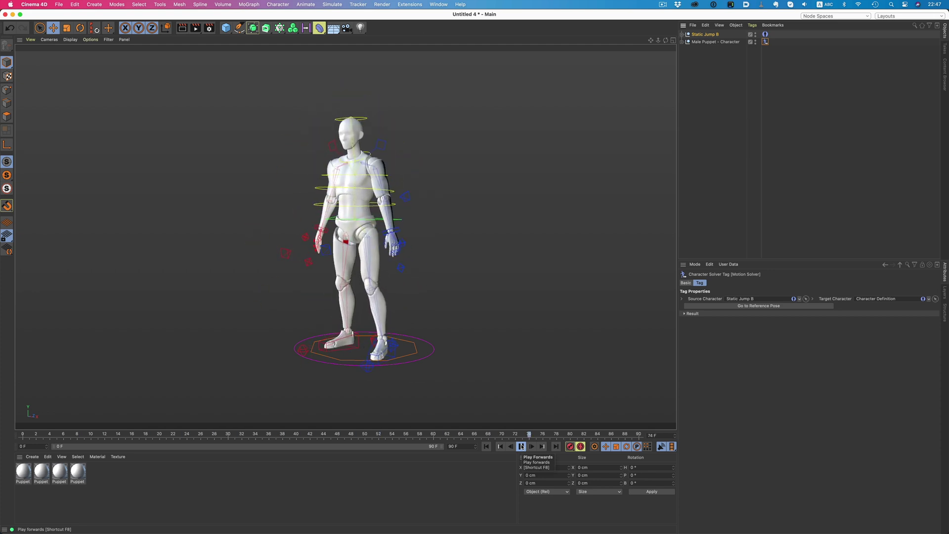